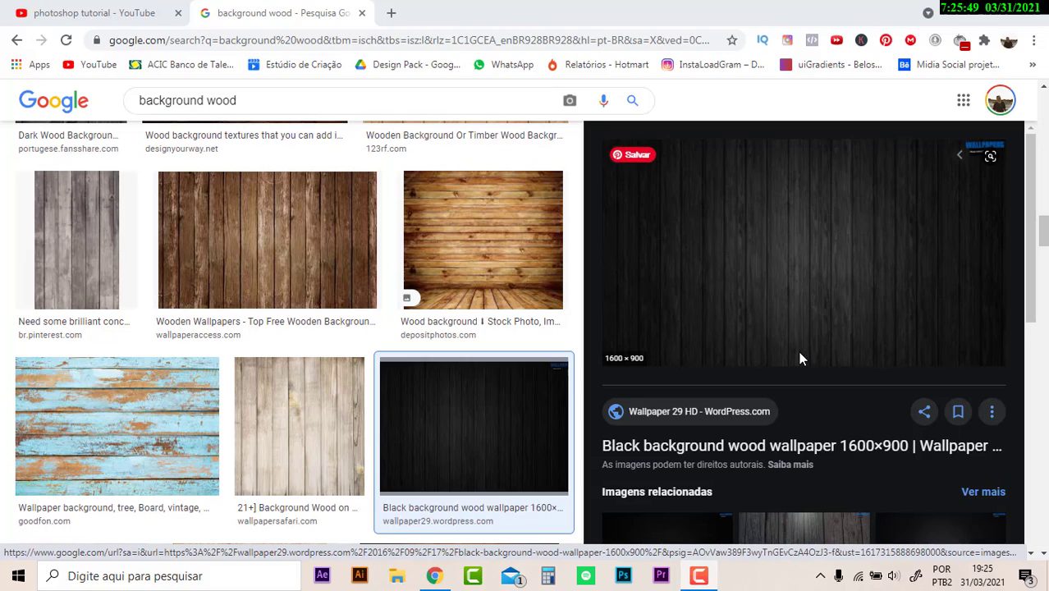
- Launch Photoshop from the taskbar and bring up its welcome screen of recent files
{"action": "left_click", "coordinate": [625, 577]}
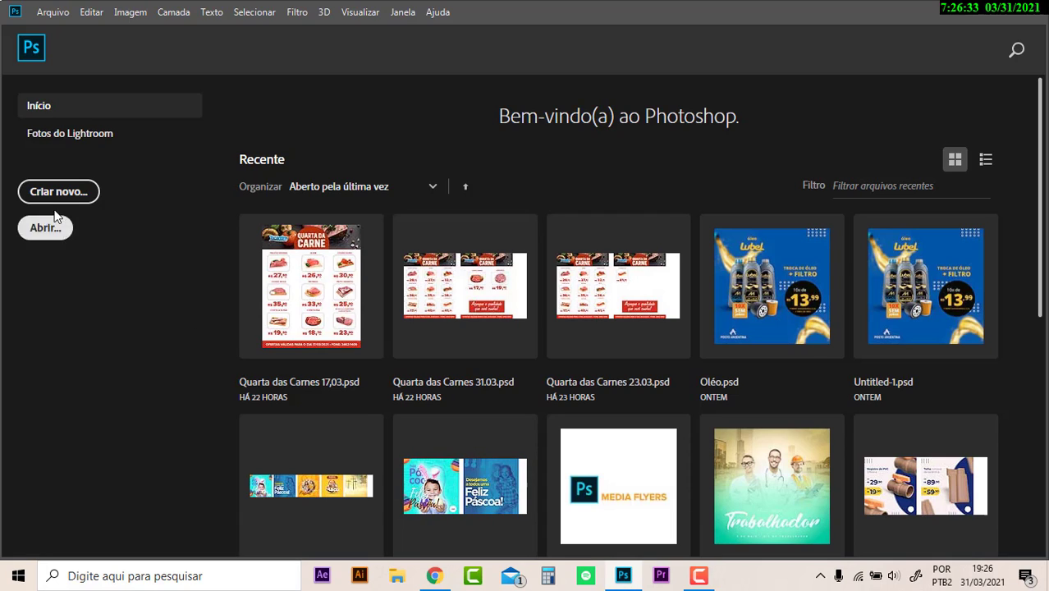
- Save the black wood wallpaper to Downloads as black-background-wood-wallpaper-1600x900 and drag it toward Photoshop
{"action": "left_click", "coordinate": [435, 577]}
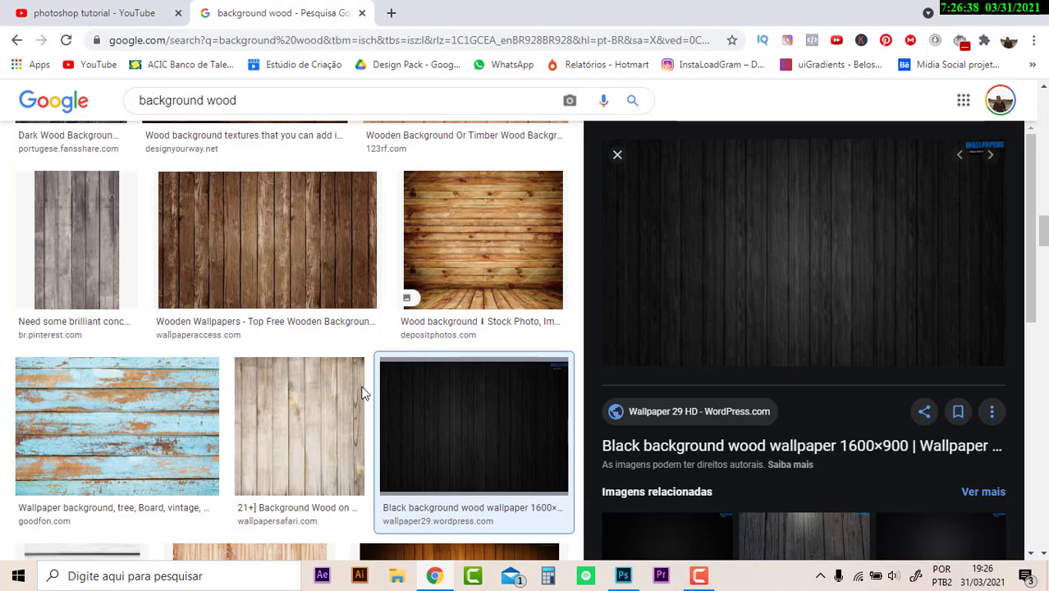
{"action": "right_click", "coordinate": [768, 219]}
{"action": "left_click", "coordinate": [828, 379]}
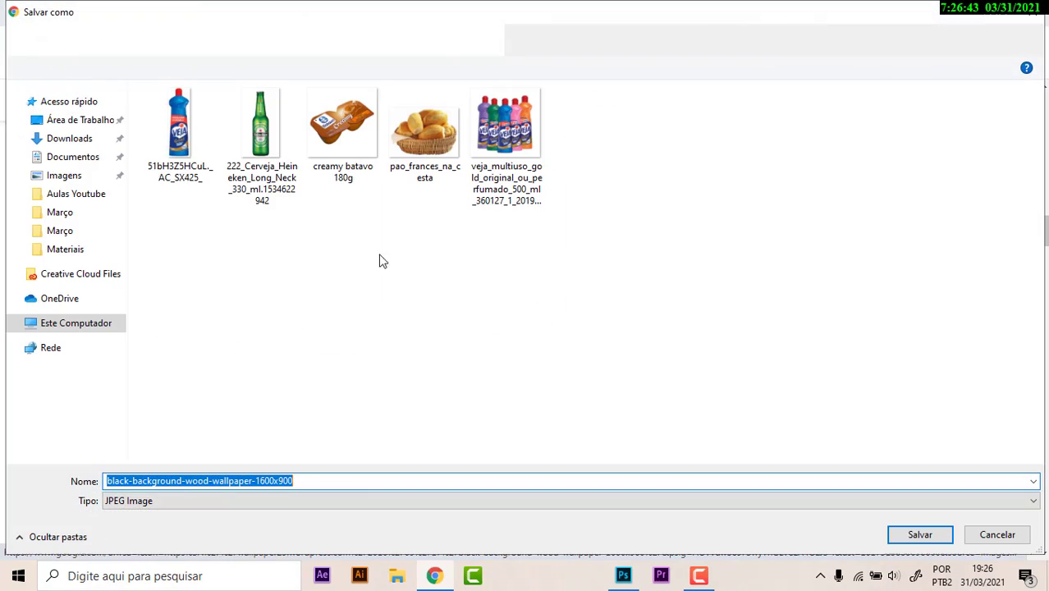
{"action": "left_click", "coordinate": [69, 138]}
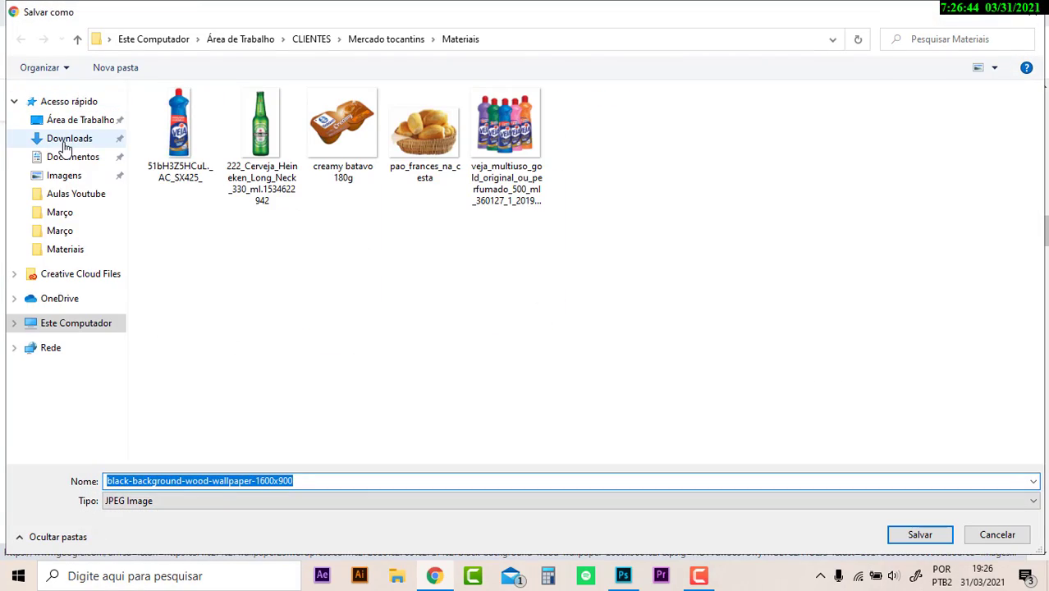
{"action": "left_click", "coordinate": [920, 534]}
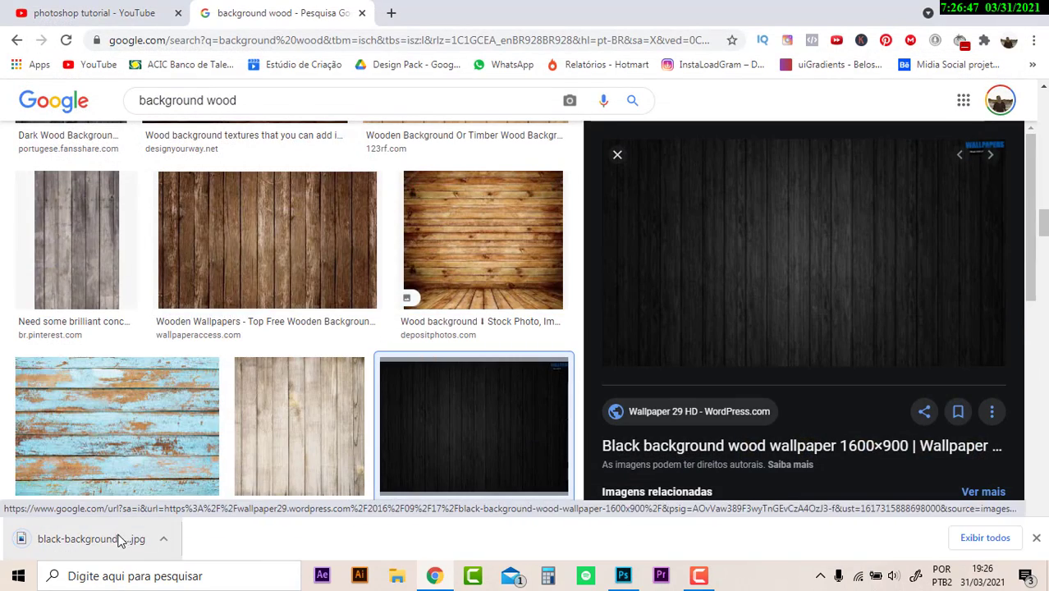
{"action": "mouse_move", "coordinate": [99, 538]}
{"action": "left_mouse_down"}
{"action": "mouse_move", "coordinate": [578, 539]}
{"action": "mouse_move", "coordinate": [513, 308]}
{"action": "left_mouse_up"}
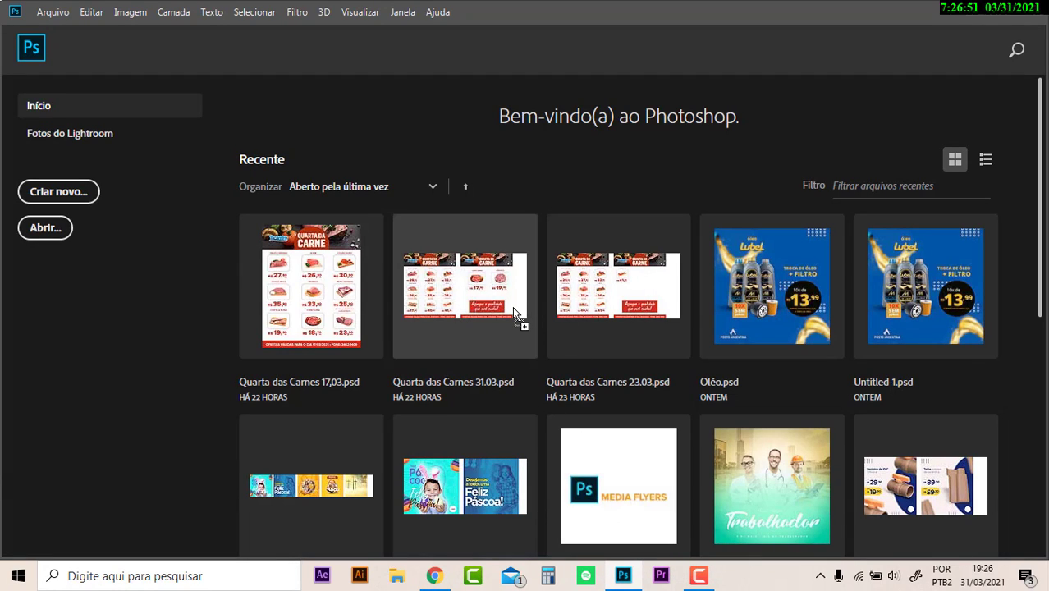
- Open black-background-wood-wallpaper-1600x900.jpg in Photoshop, accepting the missing colour profile, then return to Chrome
{"action": "left_click_drag", "start_coordinate": [512, 306], "coordinate": [512, 306]}
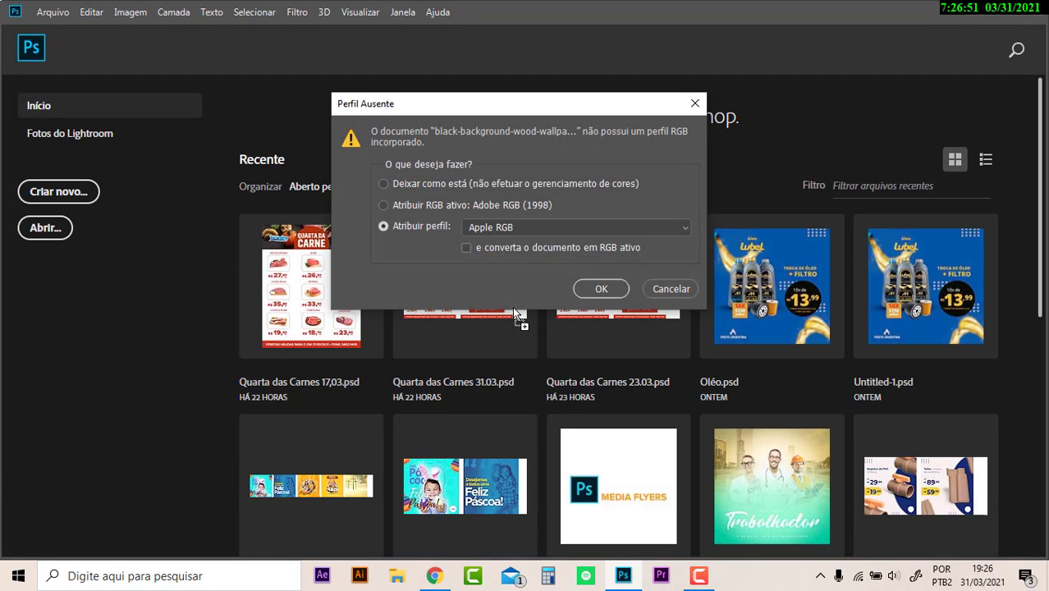
{"action": "left_click", "coordinate": [600, 289]}
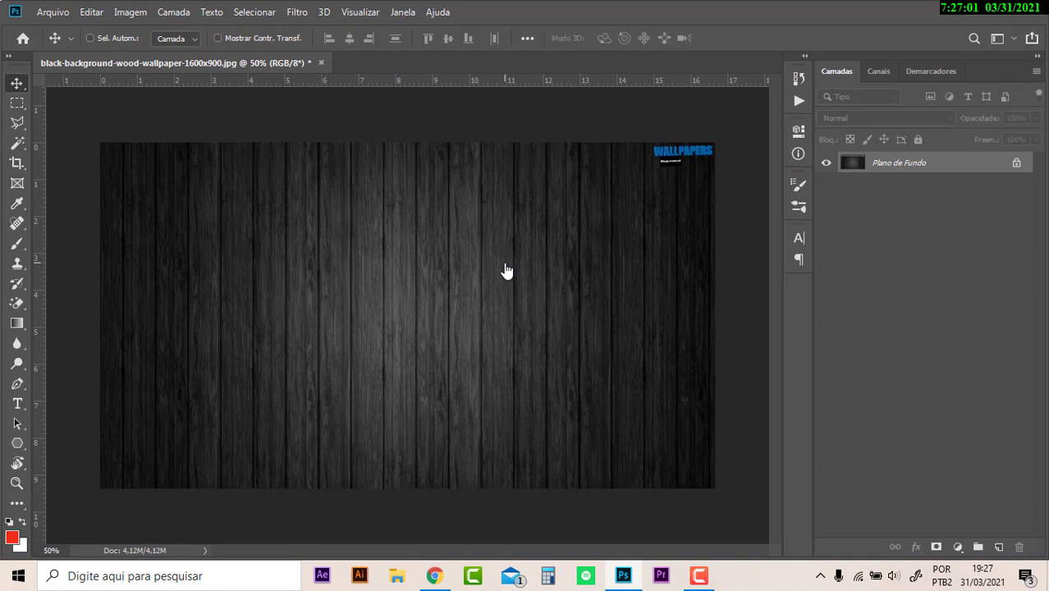
{"action": "left_click", "coordinate": [434, 575]}
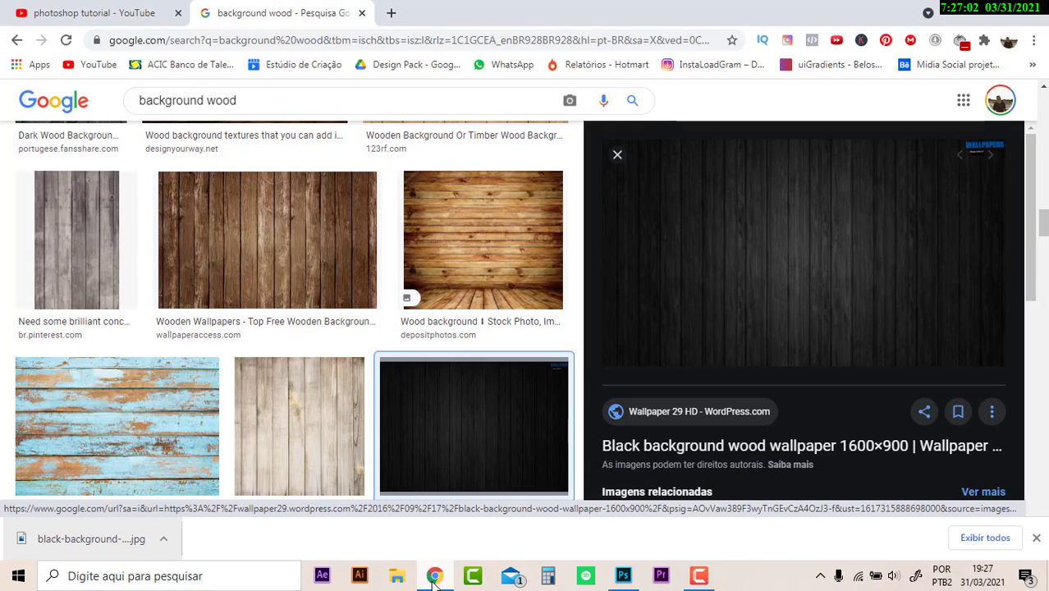
- Search Google Images for 'mac donalds' and open the Wikipedia golden arches preview
{"action": "triple_click", "coordinate": [253, 98]}
{"action": "type", "text": "m"}
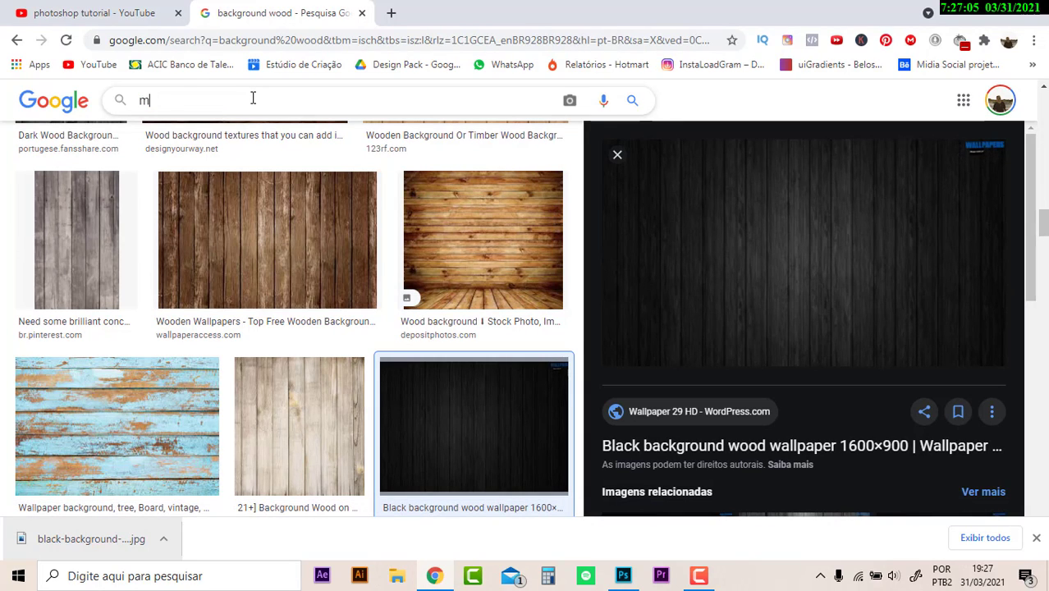
{"action": "type", "text": "ac fona"}
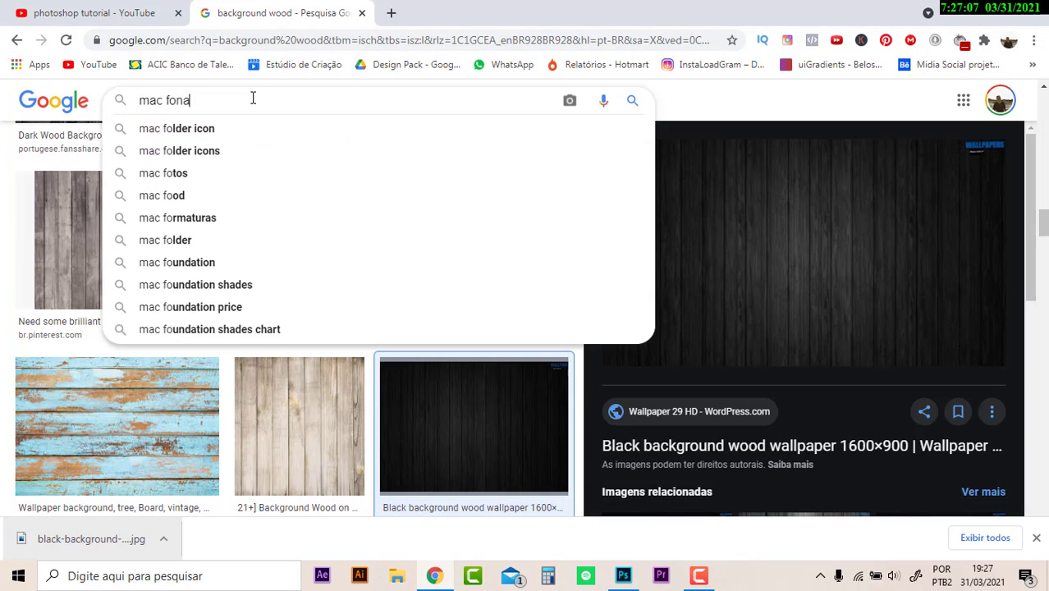
{"action": "type", "text": "n"}
{"action": "key", "text": "BackSpace"}
{"action": "key", "text": "BackSpace"}
{"action": "key", "text": "BackSpace"}
{"action": "type", "text": "do"}
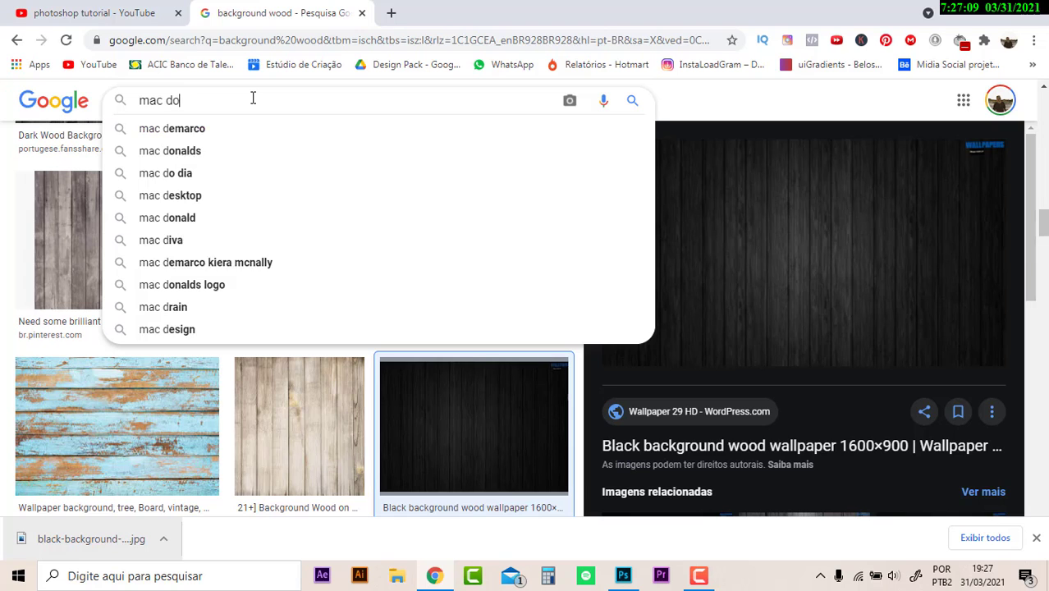
{"action": "type", "text": "nalds"}
{"action": "key", "text": "Return"}
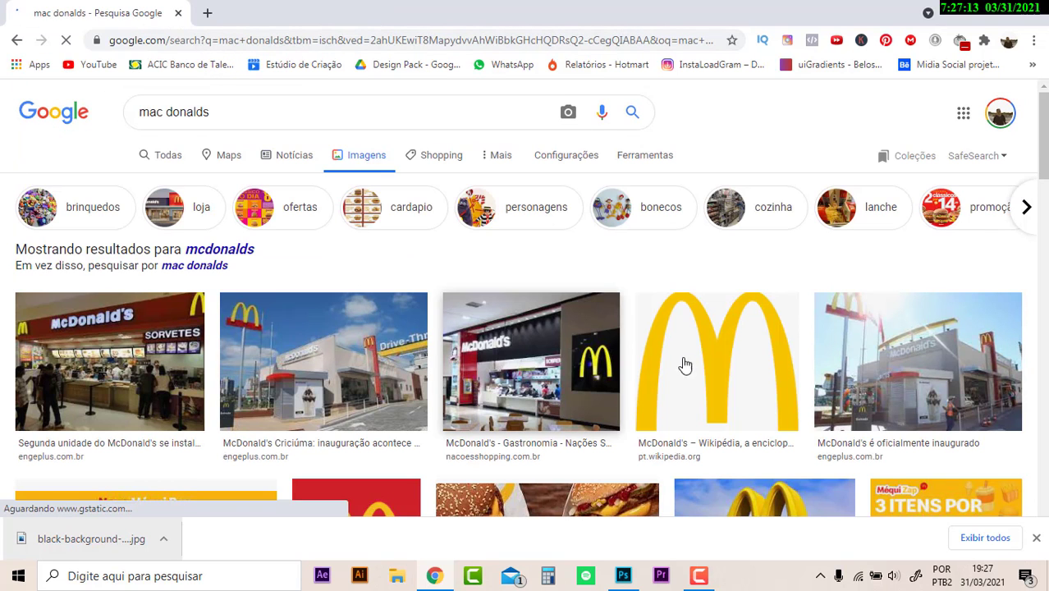
{"action": "scroll", "coordinate": [367, 365], "scroll_direction": "down", "scroll_amount": 2}
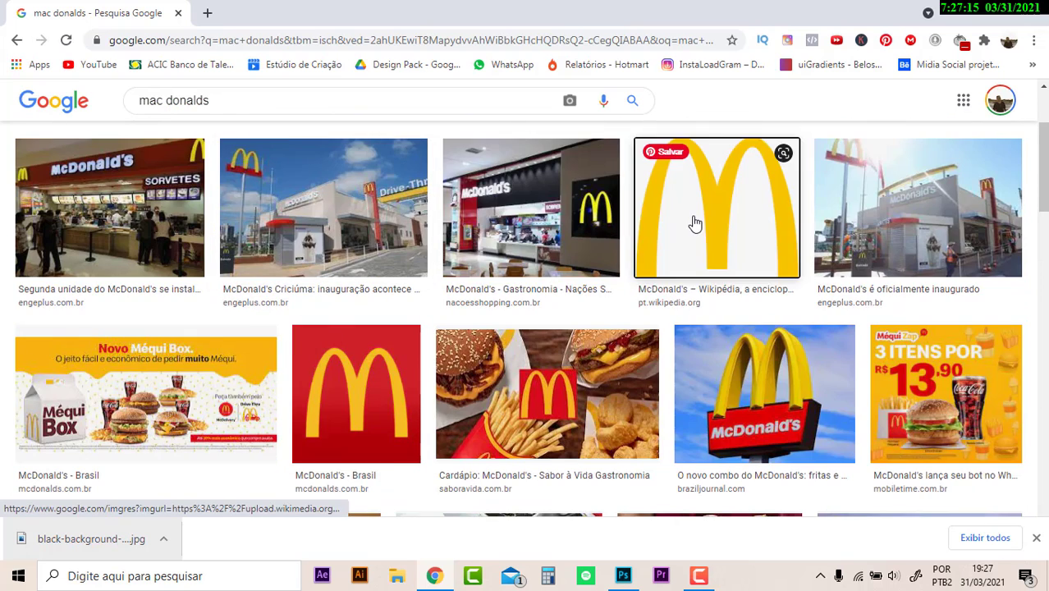
{"action": "left_click", "coordinate": [693, 223]}
- Copy the arches image and paste it into the wood document as a new layer
{"action": "right_click", "coordinate": [762, 232]}
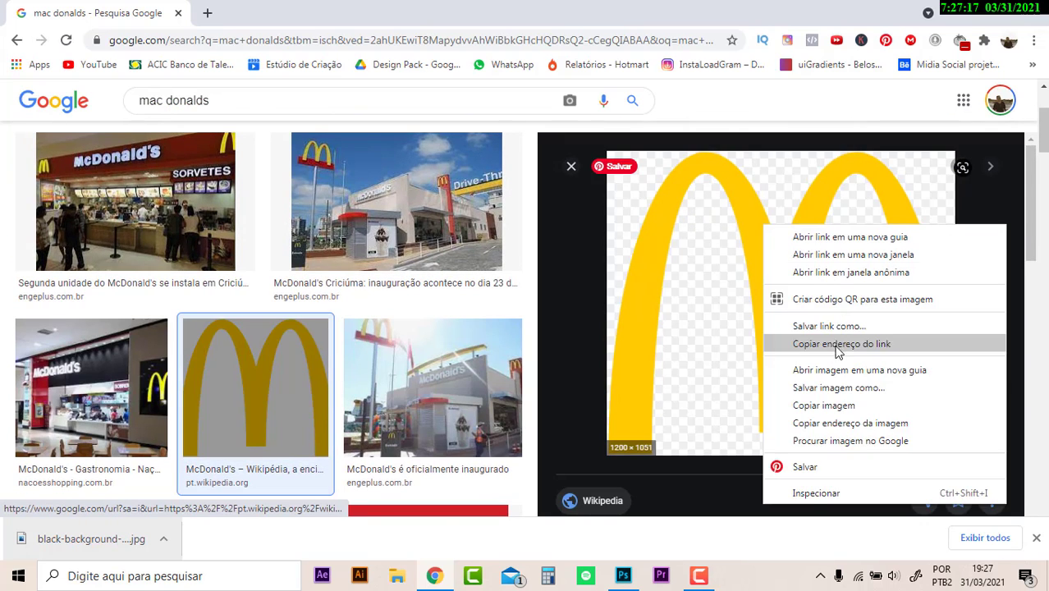
{"action": "left_click", "coordinate": [830, 386]}
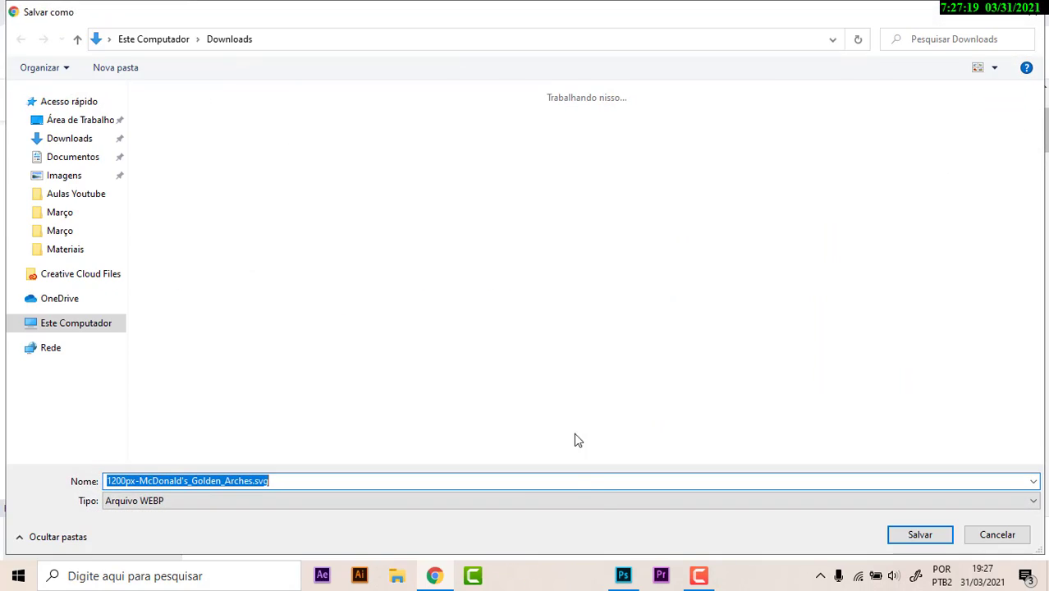
{"action": "left_click", "coordinate": [917, 535]}
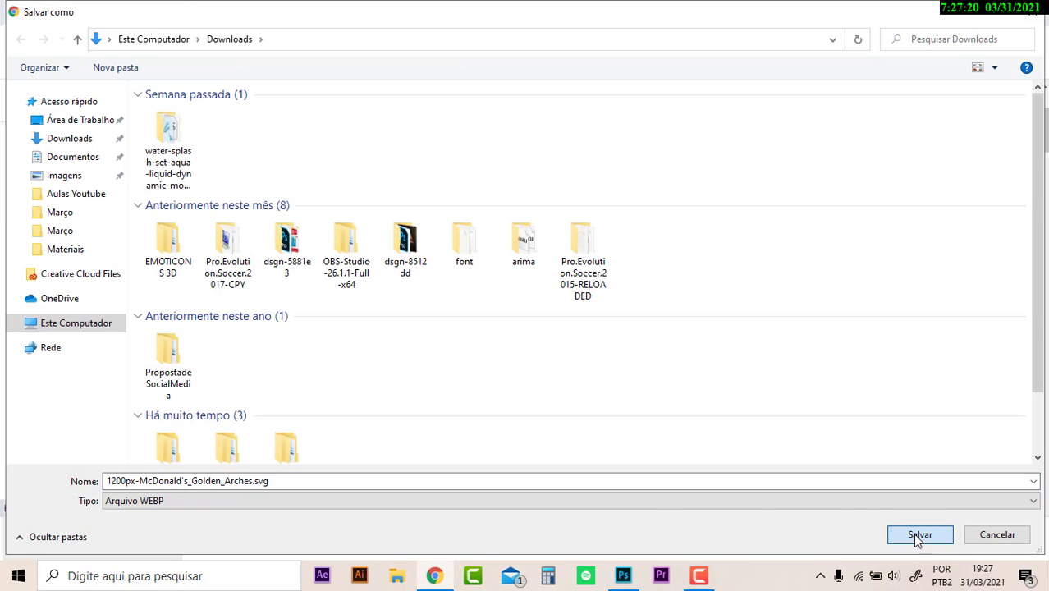
{"action": "left_click", "coordinate": [980, 538]}
{"action": "right_click", "coordinate": [762, 274]}
{"action": "left_click", "coordinate": [833, 454]}
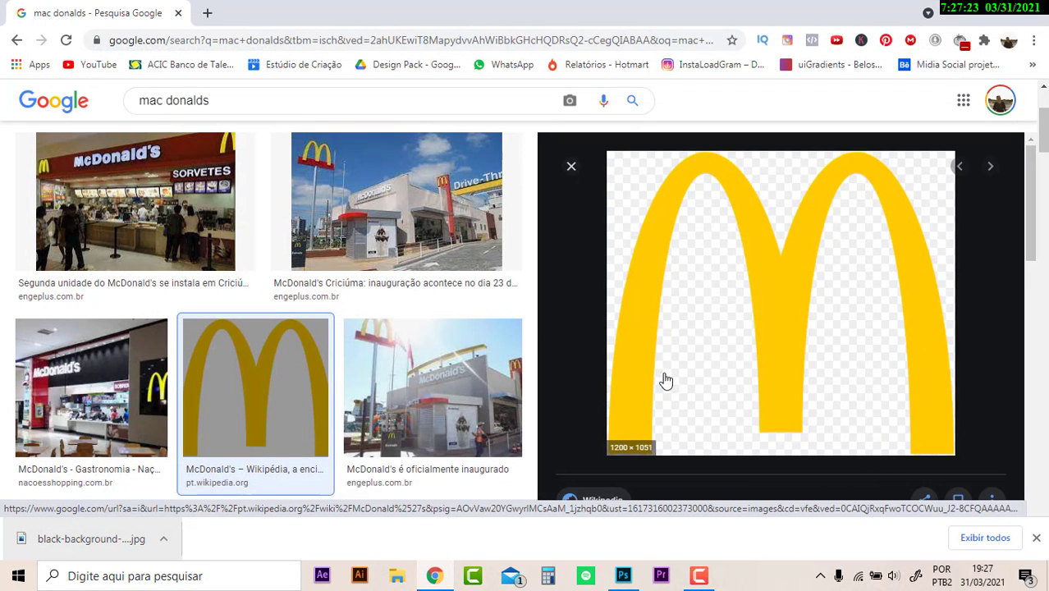
{"action": "key", "text": "alt+Tab"}
{"action": "key", "text": "ctrl+v"}
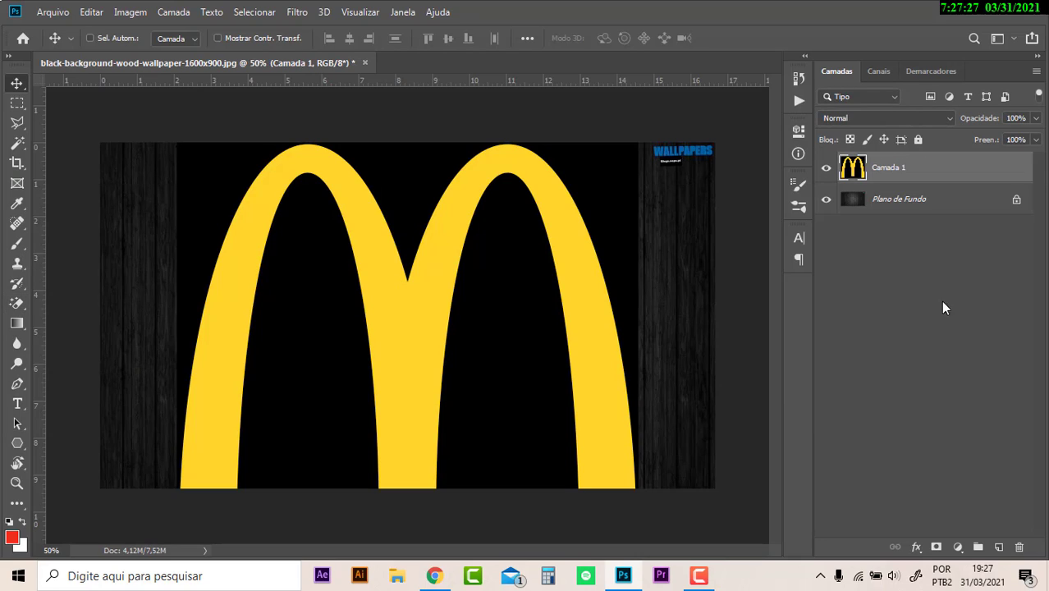
- Magic-erase the black inside both arches and around the M so the wood shows through
{"action": "left_click", "coordinate": [16, 304]}
{"action": "right_click", "coordinate": [16, 304]}
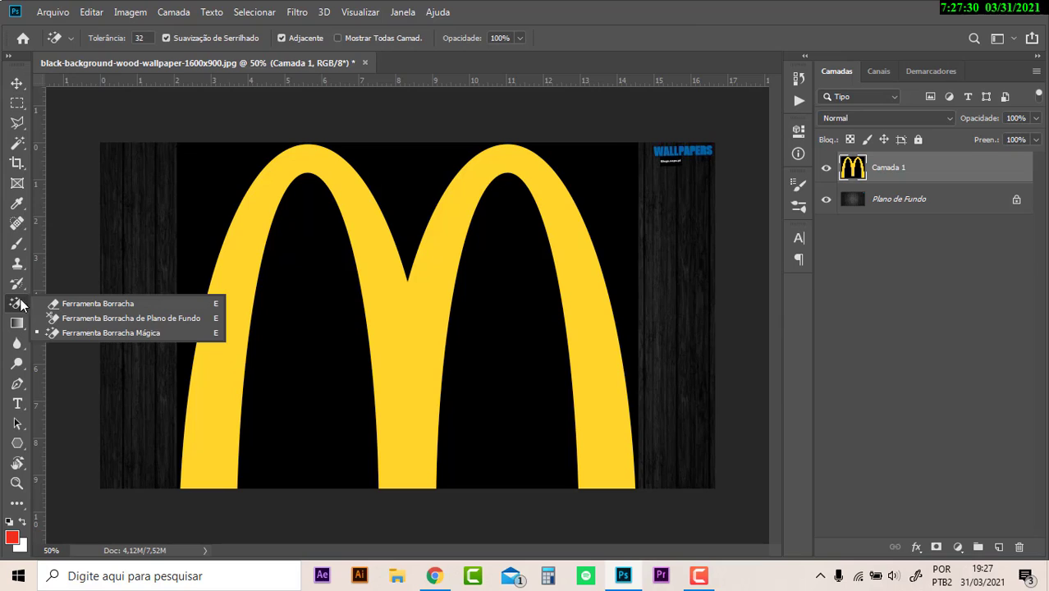
{"action": "left_click", "coordinate": [95, 333]}
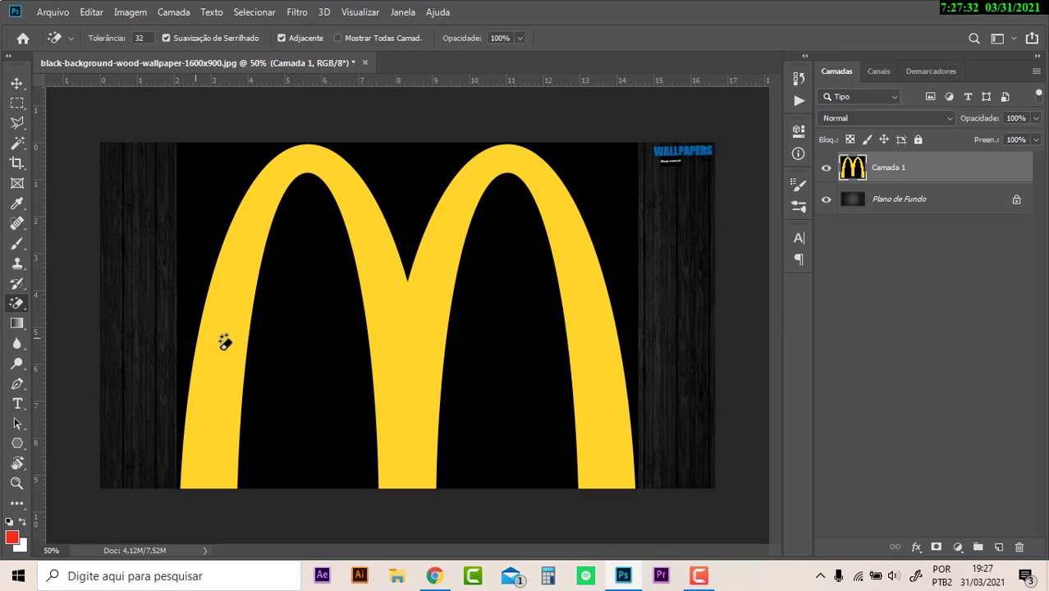
{"action": "left_click", "coordinate": [301, 342]}
{"action": "left_click", "coordinate": [212, 202]}
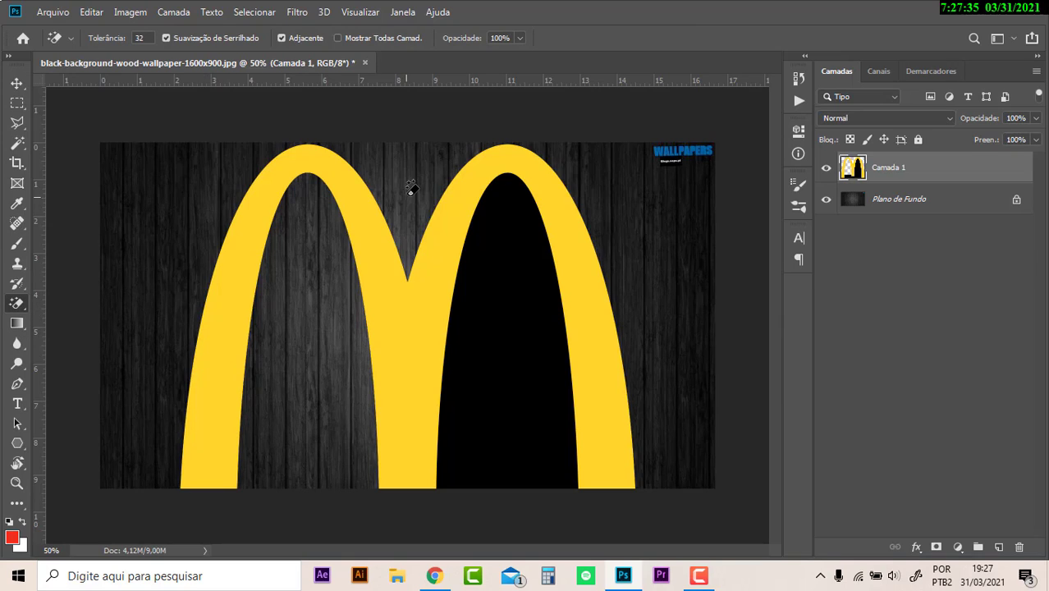
{"action": "left_click", "coordinate": [497, 276]}
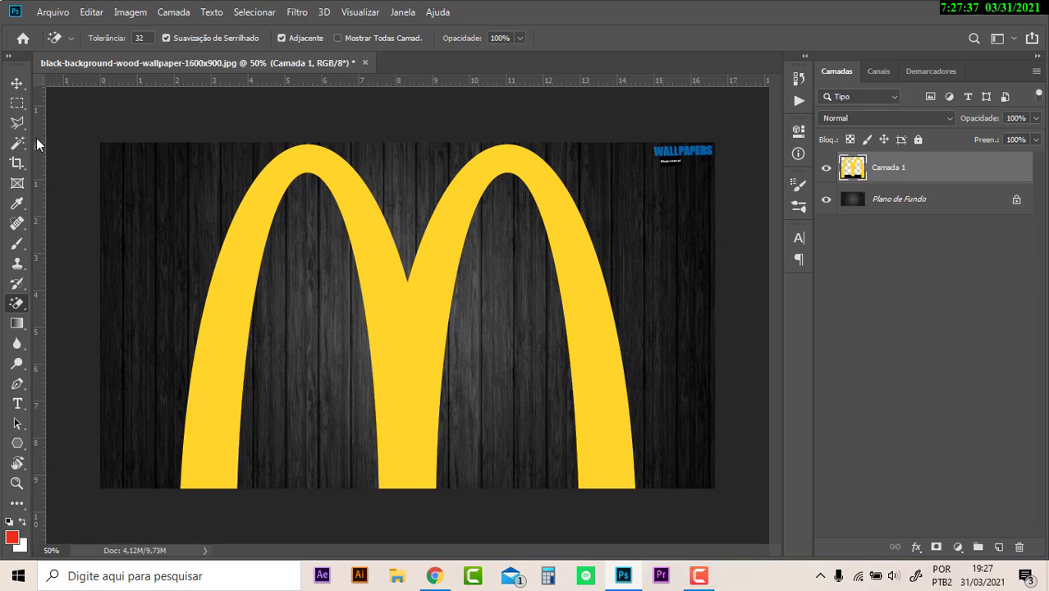
{"action": "left_click", "coordinate": [17, 82]}
- Shrink the arches to about 55% and magic-erase the black bar under the M
{"action": "left_click", "coordinate": [635, 419]}
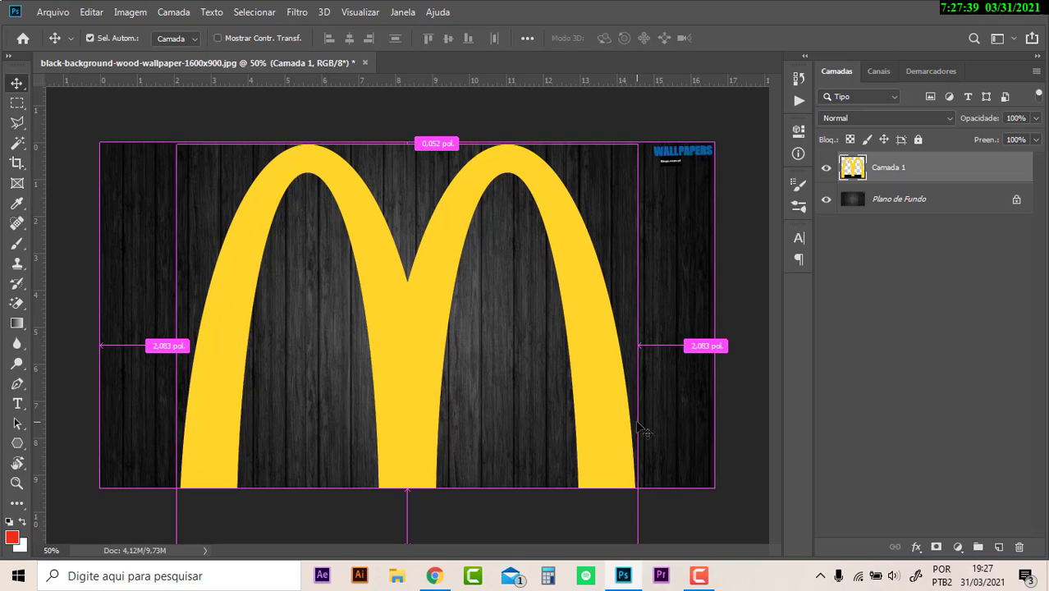
{"action": "left_click", "coordinate": [520, 370]}
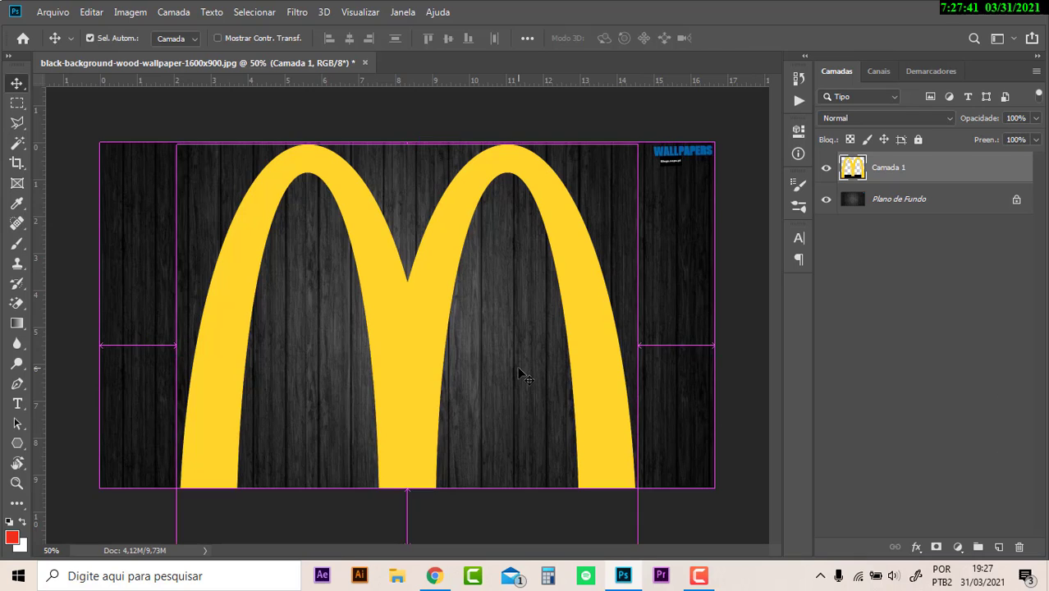
{"action": "key", "text": "ctrl+t"}
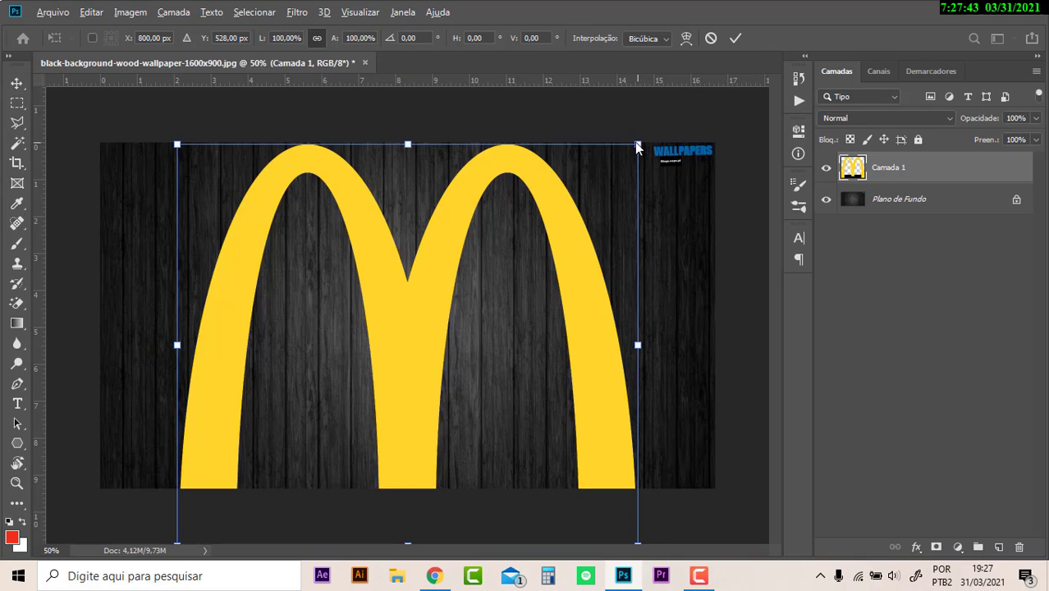
{"action": "left_click_drag", "start_coordinate": [637, 144], "coordinate": [533, 234]}
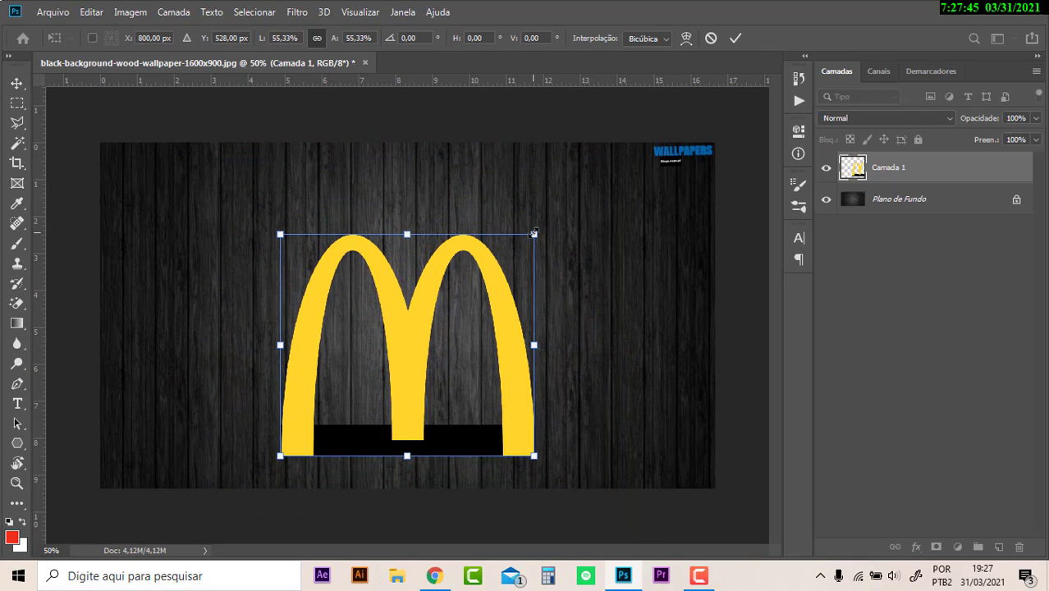
{"action": "key", "text": "Return"}
{"action": "left_click", "coordinate": [16, 303]}
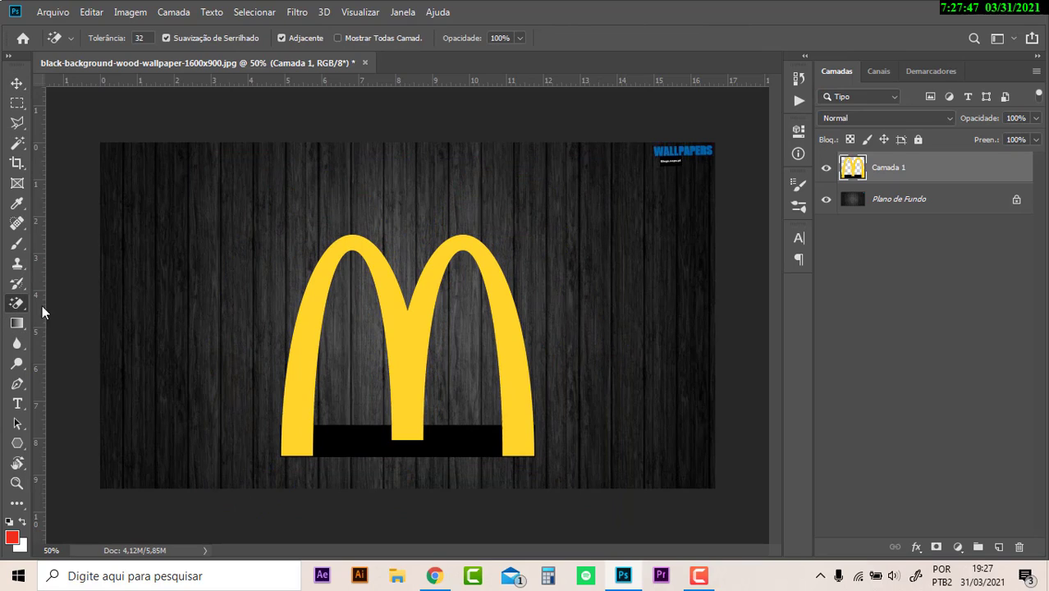
{"action": "left_click", "coordinate": [343, 443]}
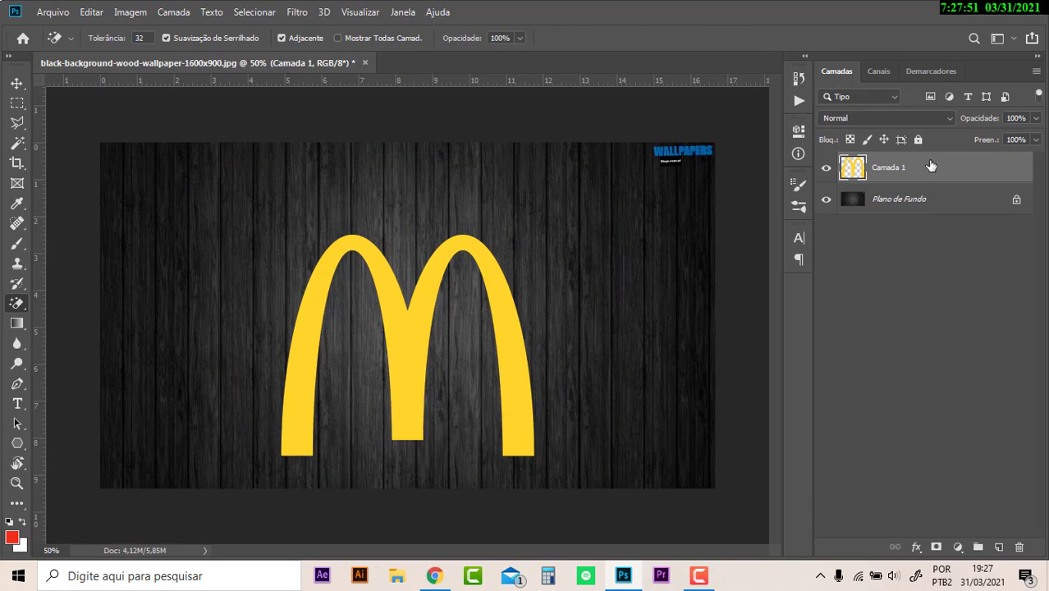
- Enlarge the M to about 121% and move it higher on the wood
{"action": "key", "text": "ctrl+t"}
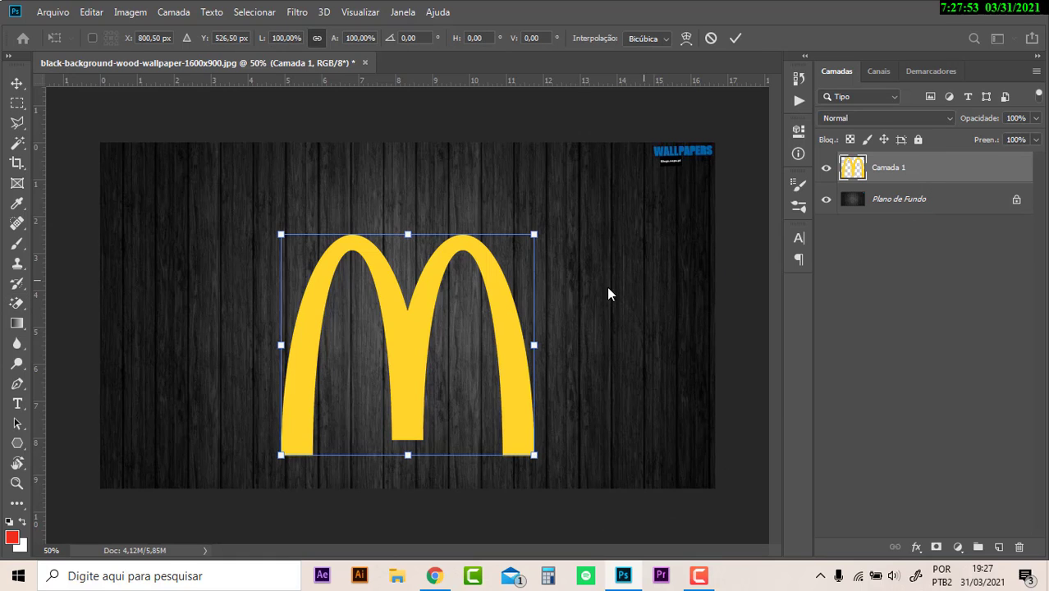
{"action": "left_click_drag", "start_coordinate": [535, 233], "coordinate": [561, 211]}
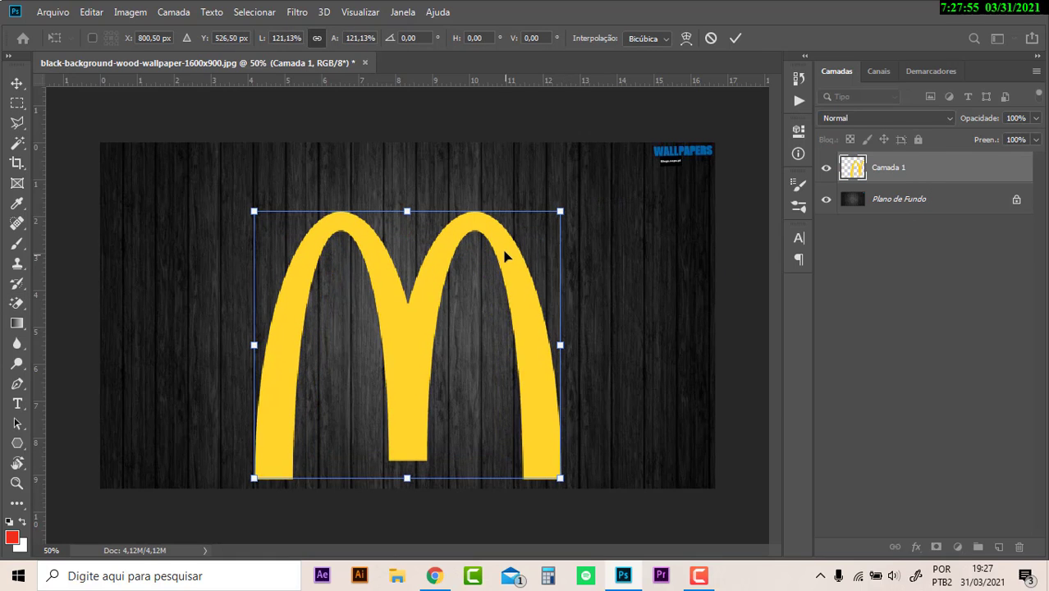
{"action": "left_click_drag", "start_coordinate": [503, 250], "coordinate": [505, 233]}
{"action": "key", "text": "Return"}
{"action": "key", "text": "e"}
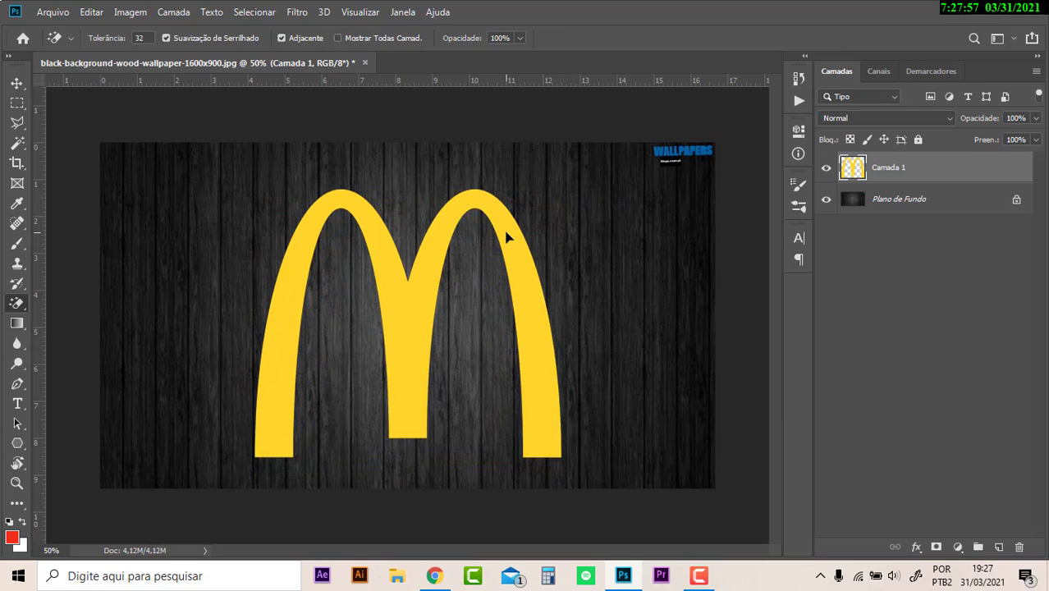
{"action": "left_click", "coordinate": [17, 83]}
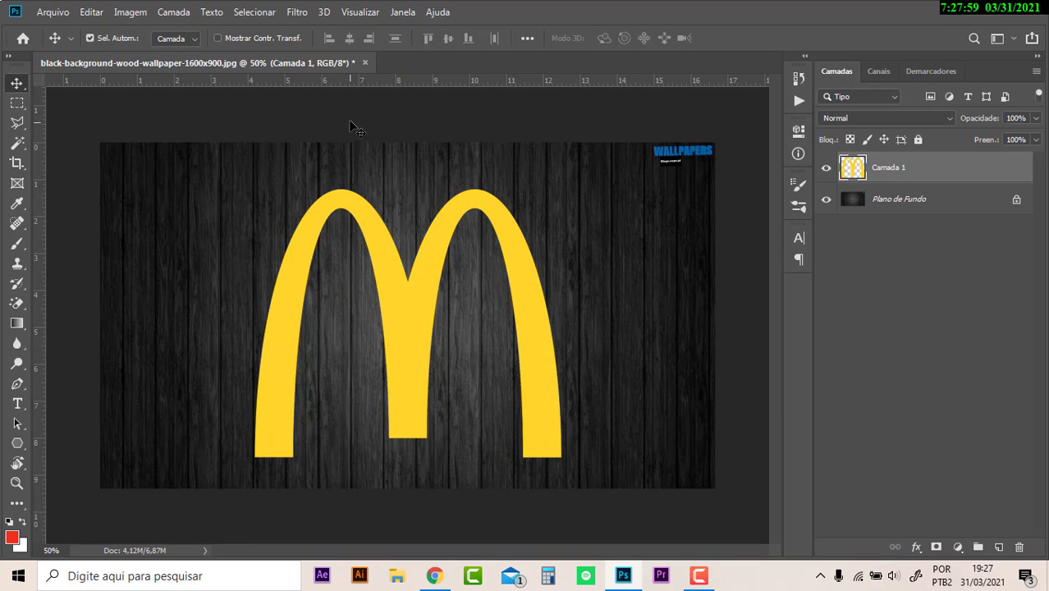
{"action": "key", "text": "ctrl+a"}
{"action": "left_click", "coordinate": [90, 37]}
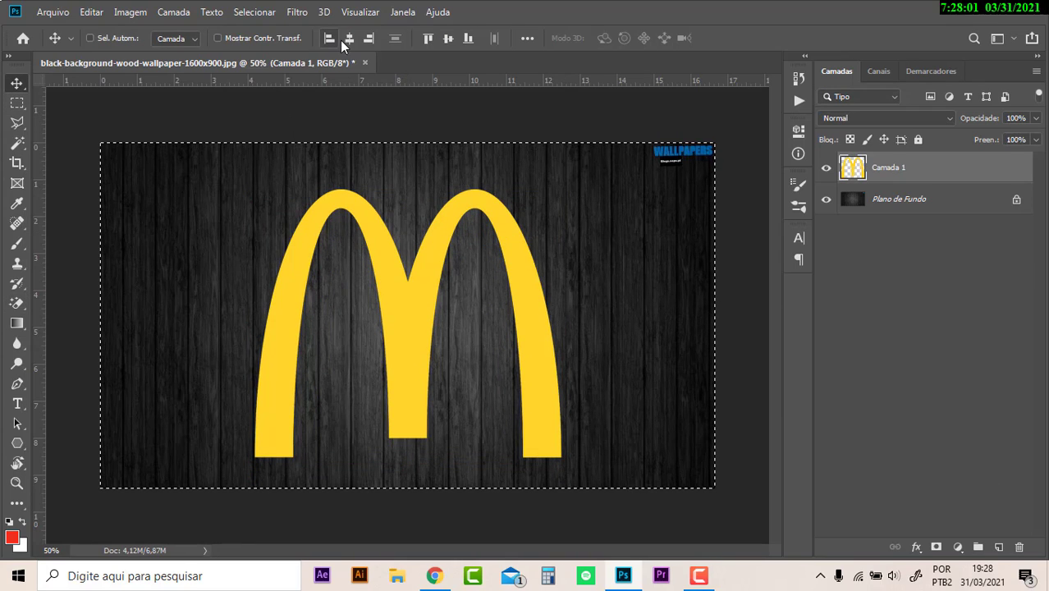
{"action": "key", "text": "ctrl+d"}
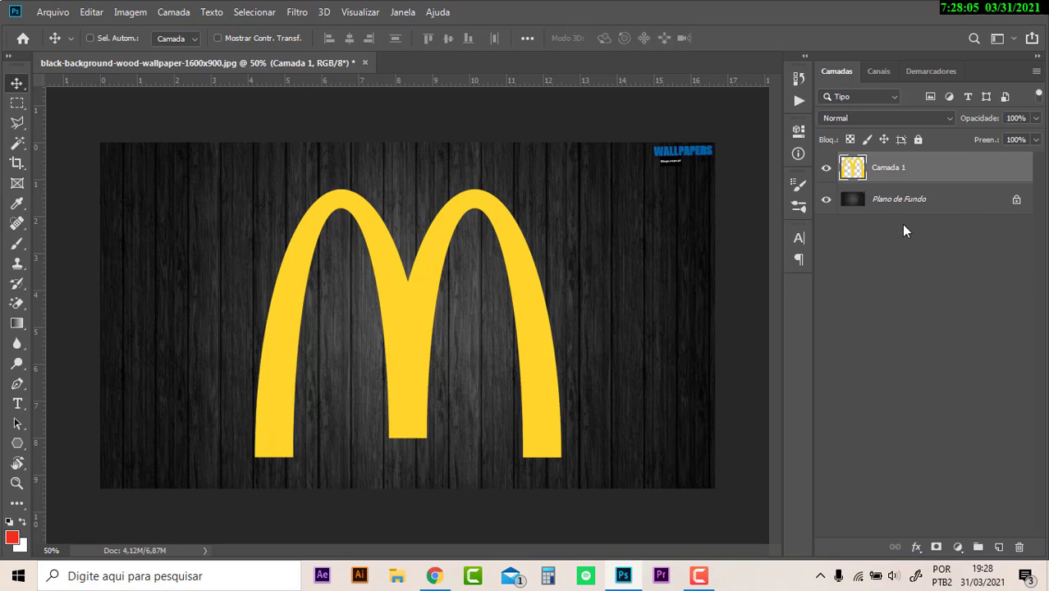
{"action": "left_click", "coordinate": [886, 118]}
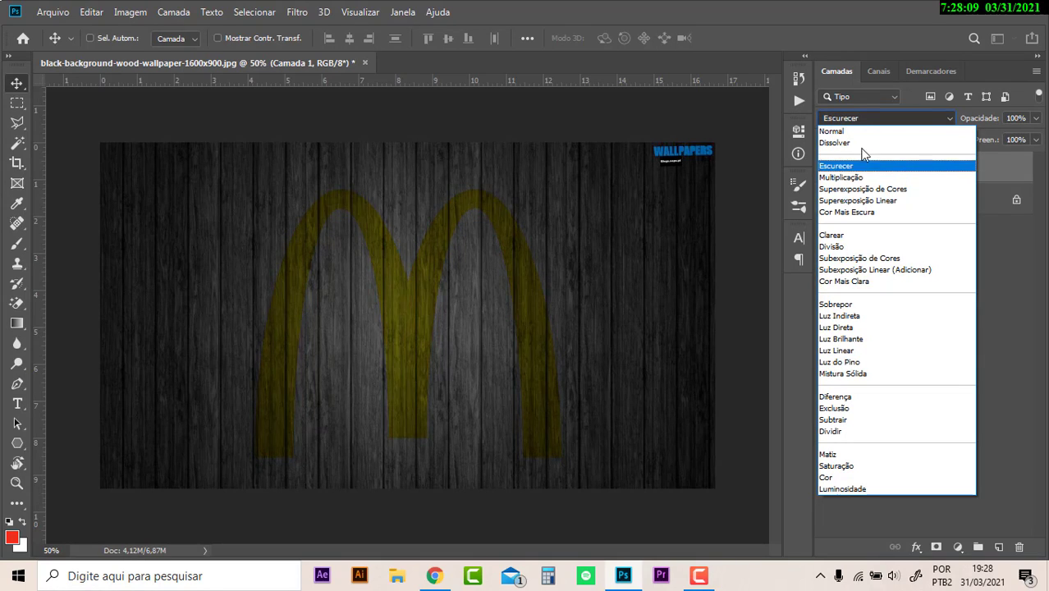
{"action": "left_click", "coordinate": [862, 131]}
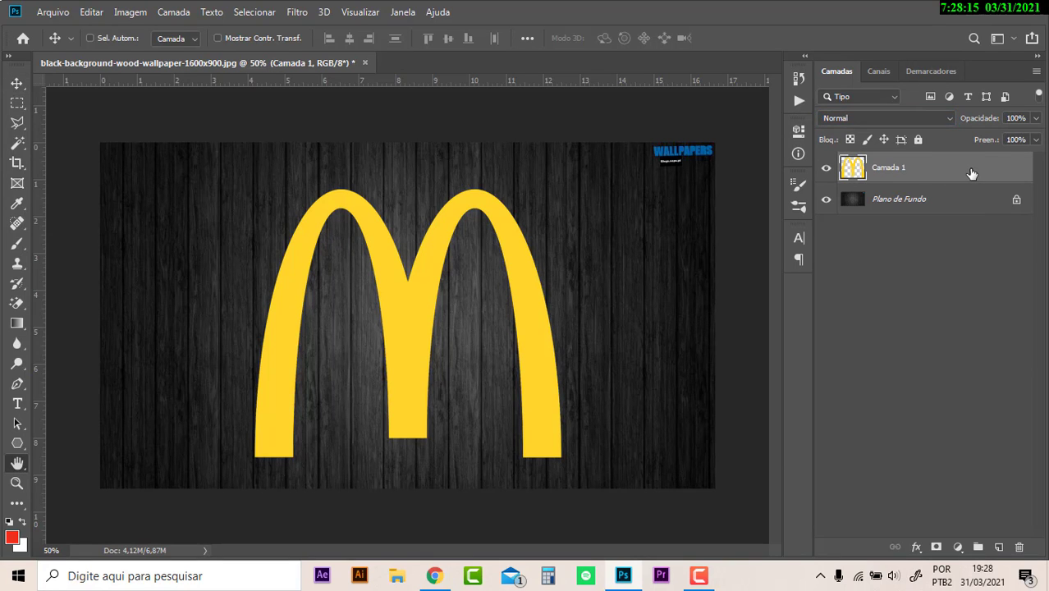
- Open Camada 1's Layer Style and, with Blend If on Gray, split This Layer's slider
{"action": "double_click", "coordinate": [971, 173]}
{"action": "mouse_move", "coordinate": [482, 175]}
{"action": "left_mouse_down"}
{"action": "mouse_move", "coordinate": [792, 118]}
{"action": "mouse_move", "coordinate": [687, 39]}
{"action": "left_mouse_up"}
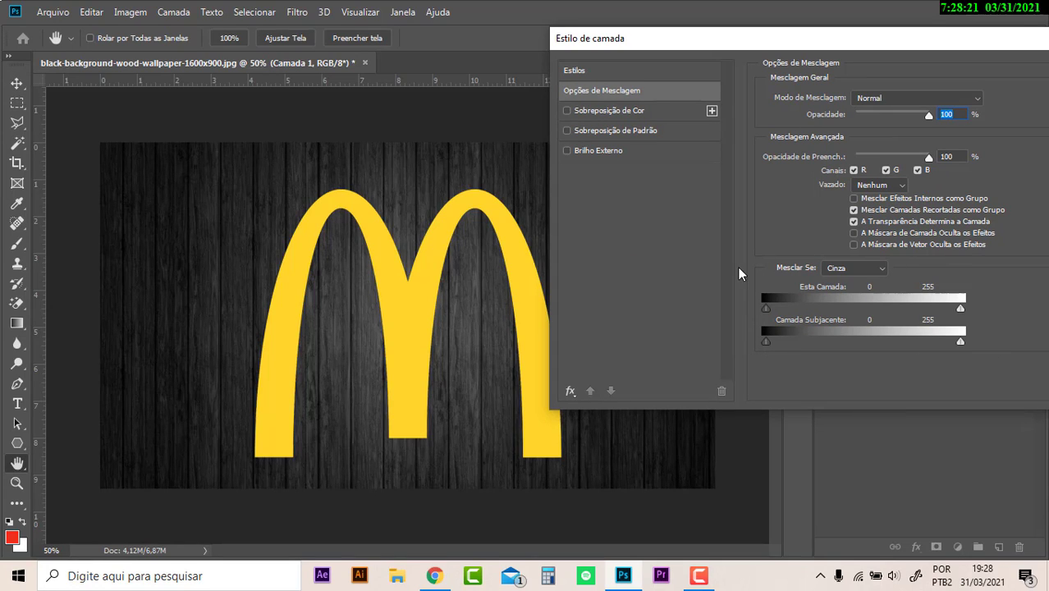
{"action": "left_click", "coordinate": [827, 274]}
{"action": "left_click", "coordinate": [828, 277]}
{"action": "key", "text": "alt"}
{"action": "left_click_drag", "start_coordinate": [769, 310], "coordinate": [964, 321]}
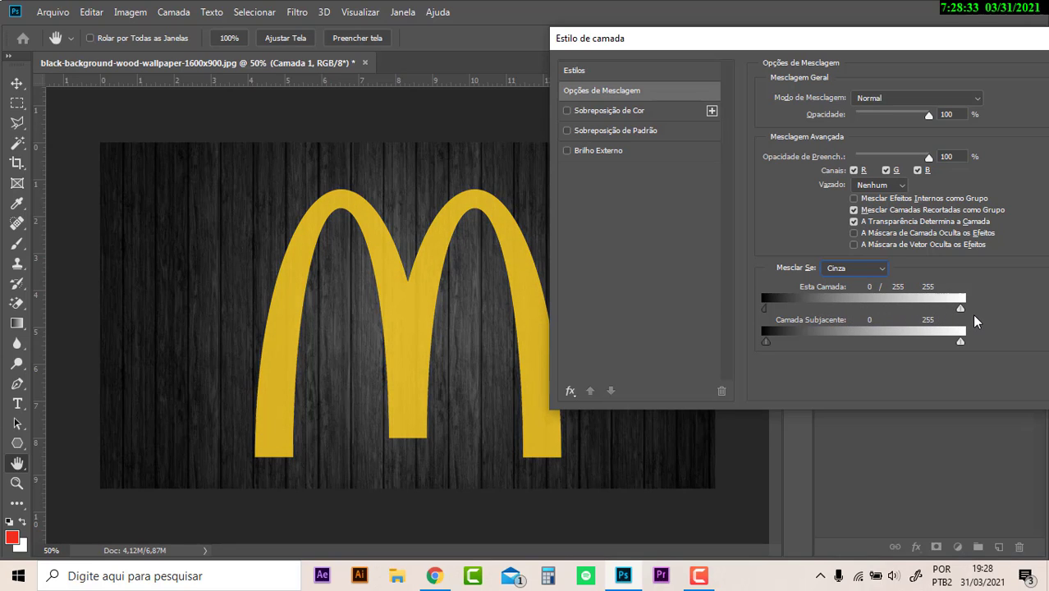
{"action": "mouse_move", "coordinate": [973, 317]}
{"action": "left_mouse_down"}
{"action": "mouse_move", "coordinate": [824, 320]}
{"action": "mouse_move", "coordinate": [984, 324]}
{"action": "left_mouse_up"}
- Reset This Layer to 0–255 and set the Underlying Layer dark split to 0/75
{"action": "left_click_drag", "start_coordinate": [856, 343], "coordinate": [759, 343]}
{"action": "key", "text": "ctrl+z"}
{"action": "left_click_drag", "start_coordinate": [766, 342], "coordinate": [789, 341]}
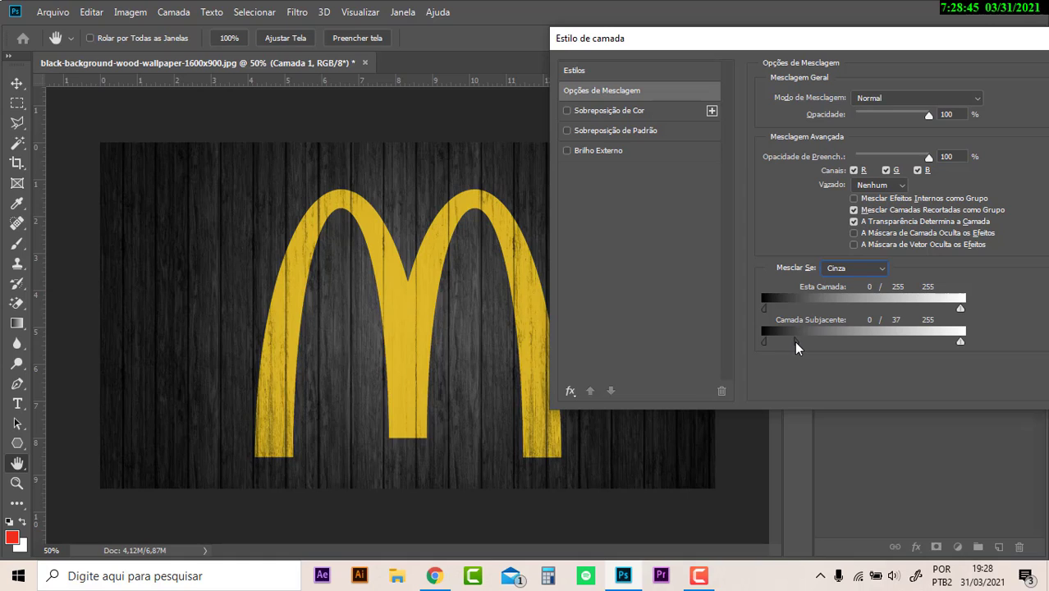
{"action": "left_click_drag", "start_coordinate": [795, 340], "coordinate": [820, 341]}
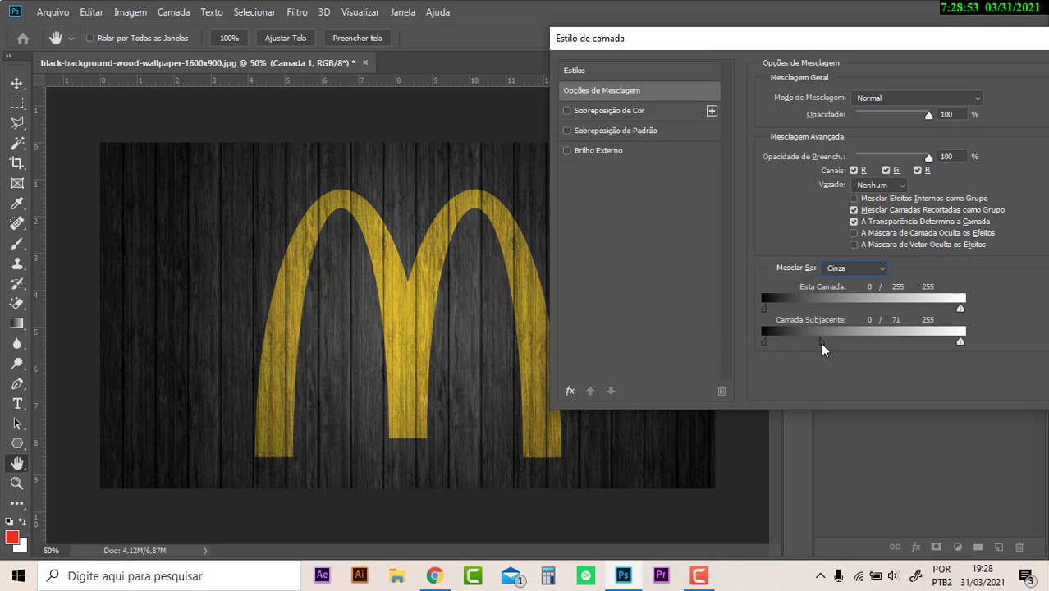
{"action": "left_click_drag", "start_coordinate": [820, 342], "coordinate": [810, 342]}
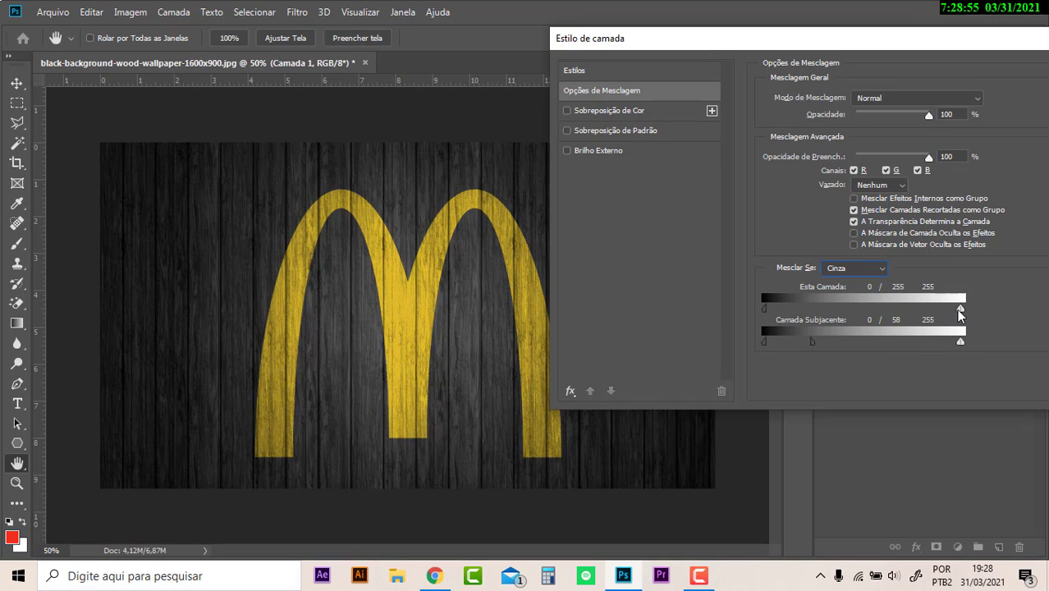
{"action": "mouse_move", "coordinate": [960, 308]}
{"action": "left_mouse_down"}
{"action": "mouse_move", "coordinate": [860, 308]}
{"action": "mouse_move", "coordinate": [962, 308]}
{"action": "left_mouse_up"}
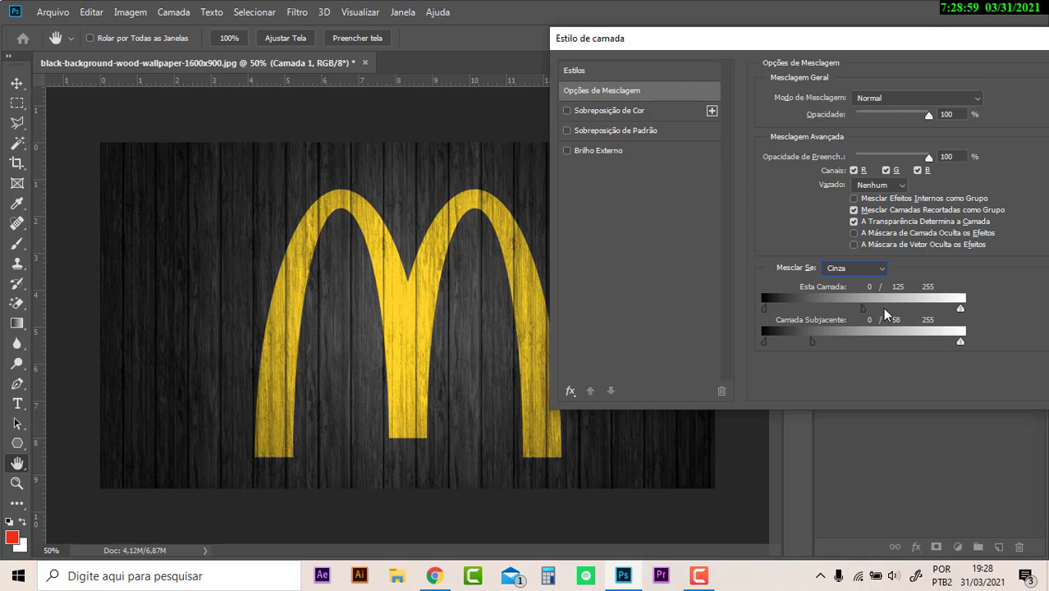
{"action": "left_click_drag", "start_coordinate": [861, 309], "coordinate": [691, 313]}
{"action": "left_click_drag", "start_coordinate": [809, 340], "coordinate": [825, 340]}
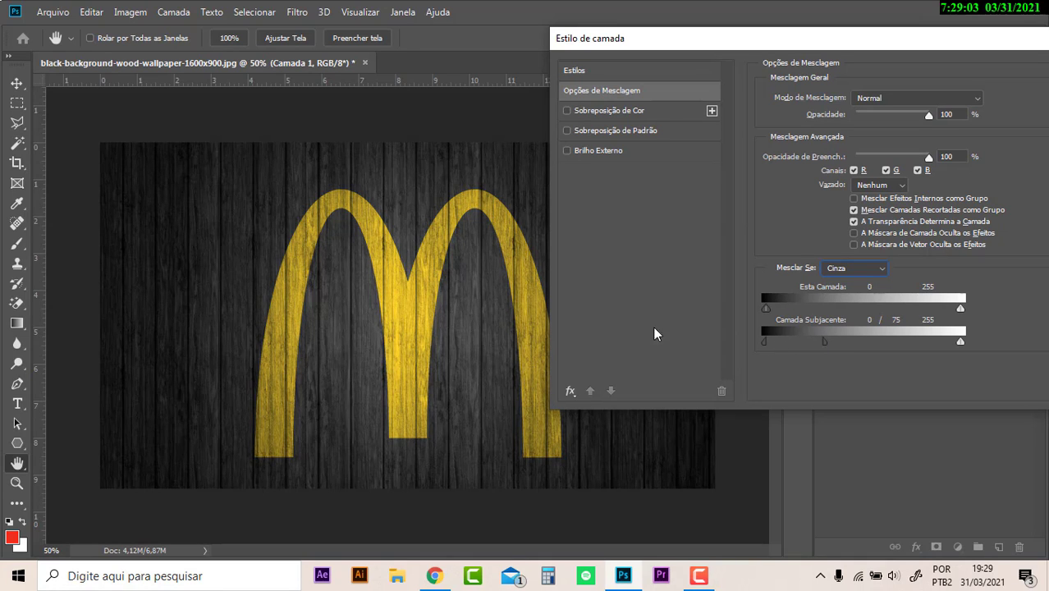
{"action": "mouse_move", "coordinate": [856, 37]}
{"action": "left_mouse_down"}
{"action": "mouse_move", "coordinate": [792, 53]}
{"action": "mouse_move", "coordinate": [1012, 11]}
{"action": "left_mouse_up"}
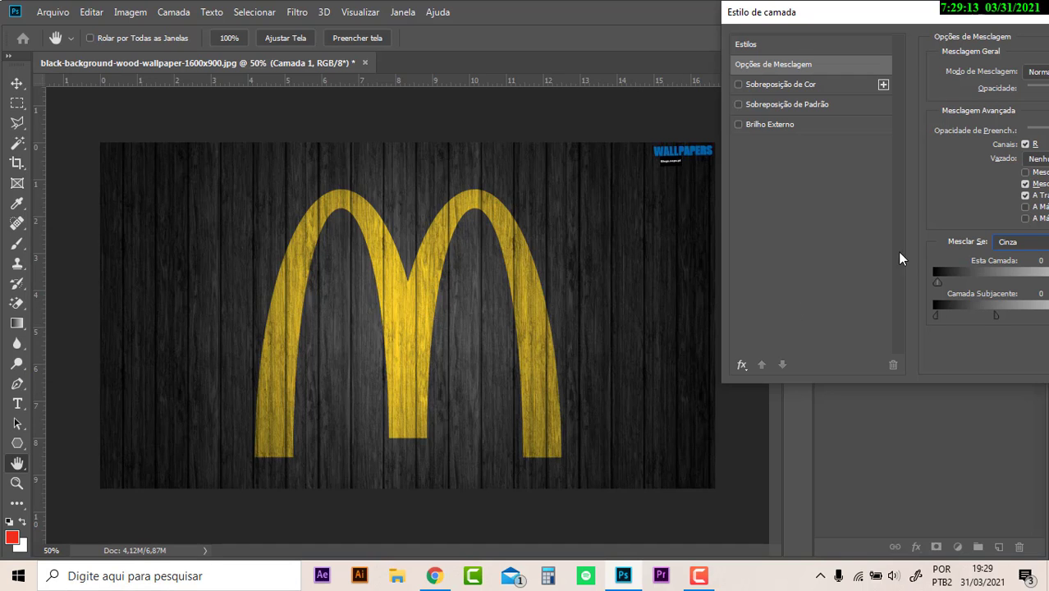
- Apply the Blend If style to Camada 1 and zoom around the wood-textured M to inspect it
{"action": "left_click_drag", "start_coordinate": [928, 18], "coordinate": [683, 71]}
{"action": "left_click", "coordinate": [1001, 105]}
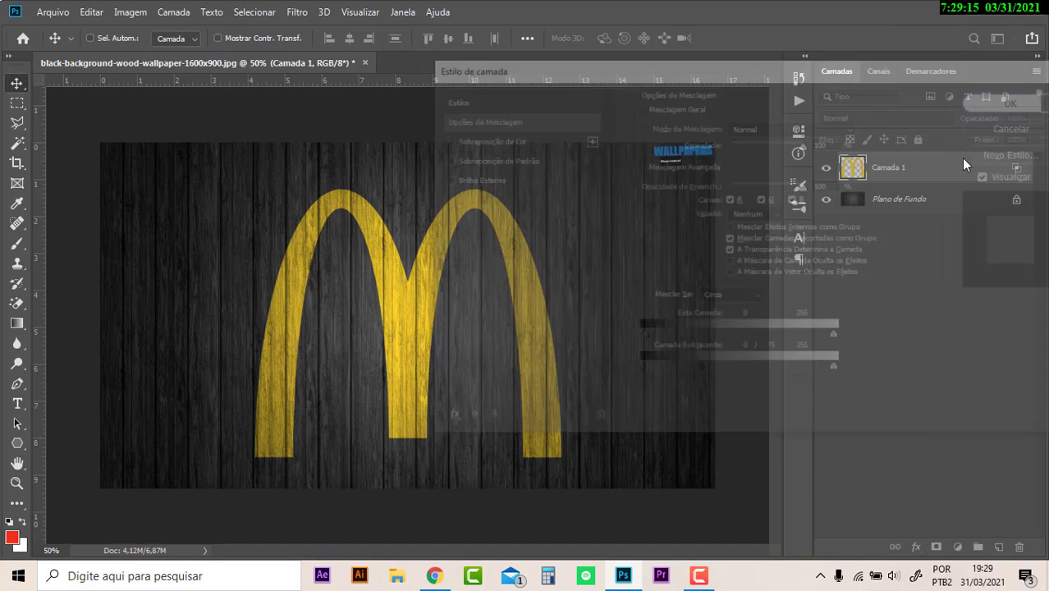
{"action": "scroll", "coordinate": [417, 345], "scroll_direction": "up", "scroll_amount": 2}
{"action": "scroll", "coordinate": [417, 345], "scroll_direction": "up", "scroll_amount": 3}
{"action": "scroll", "coordinate": [416, 346], "scroll_direction": "up", "scroll_amount": 1}
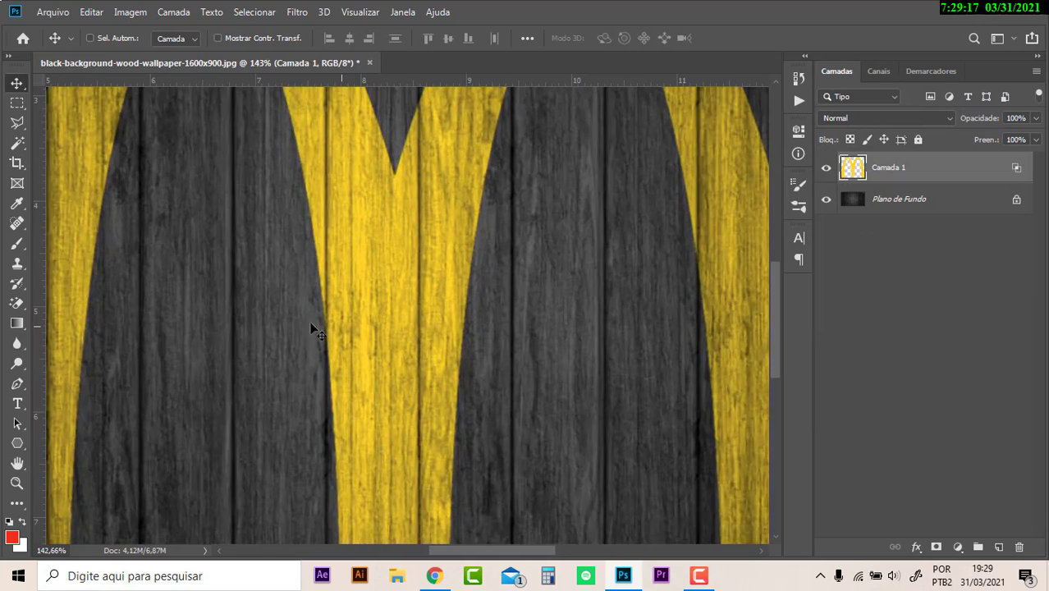
{"action": "mouse_move", "coordinate": [314, 327]}
{"action": "left_mouse_down"}
{"action": "mouse_move", "coordinate": [452, 343]}
{"action": "mouse_move", "coordinate": [365, 293]}
{"action": "mouse_move", "coordinate": [333, 379]}
{"action": "left_mouse_up"}
{"action": "scroll", "coordinate": [333, 379], "scroll_direction": "down", "scroll_amount": 1}
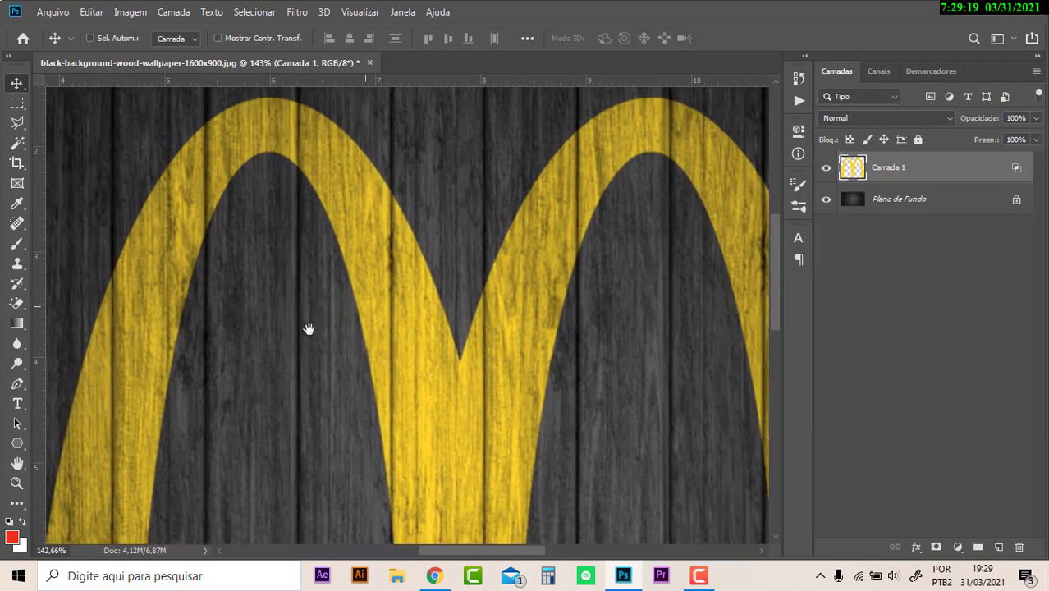
{"action": "left_click_drag", "start_coordinate": [475, 314], "coordinate": [379, 300]}
{"action": "scroll", "coordinate": [391, 308], "scroll_direction": "down", "scroll_amount": 2}
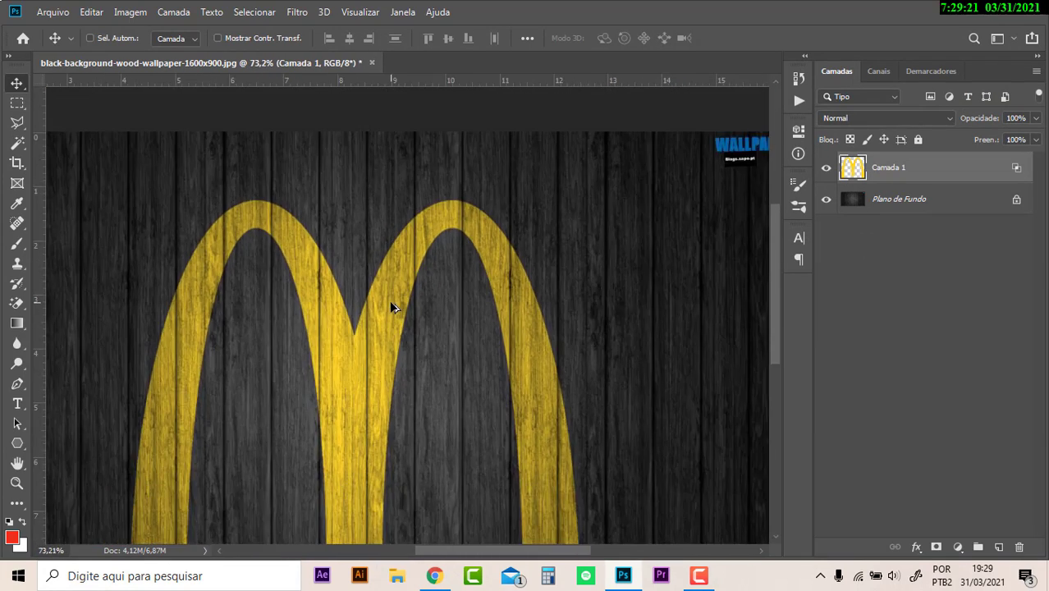
{"action": "scroll", "coordinate": [391, 308], "scroll_direction": "down", "scroll_amount": 2}
{"action": "scroll", "coordinate": [391, 307], "scroll_direction": "down", "scroll_amount": 2}
{"action": "scroll", "coordinate": [391, 307], "scroll_direction": "down", "scroll_amount": 1}
{"action": "scroll", "coordinate": [391, 303], "scroll_direction": "down", "scroll_amount": 1}
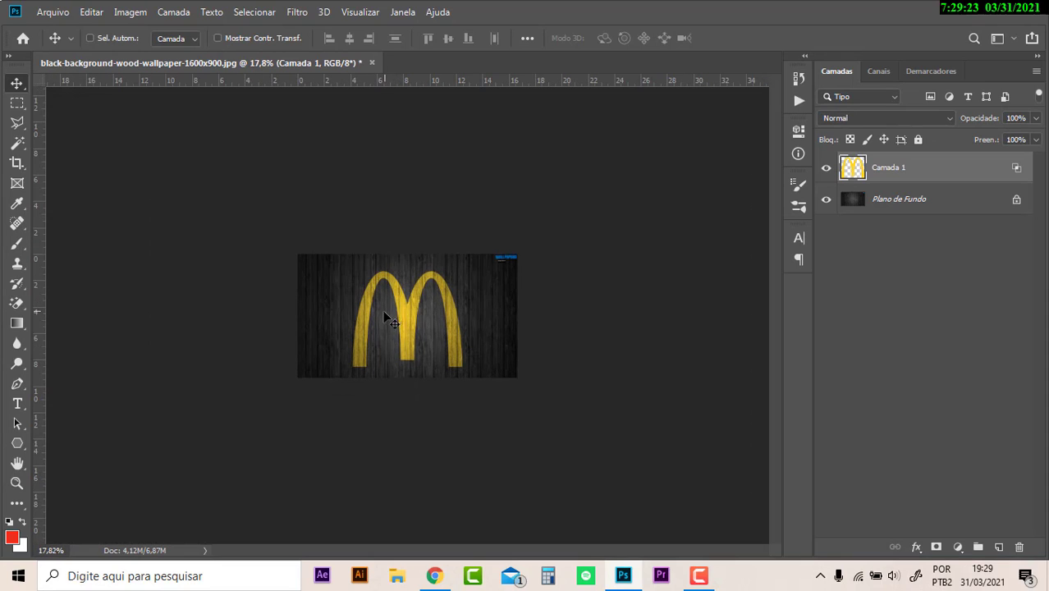
{"action": "left_click", "coordinate": [53, 13]}
{"action": "mouse_move", "coordinate": [131, 223]}
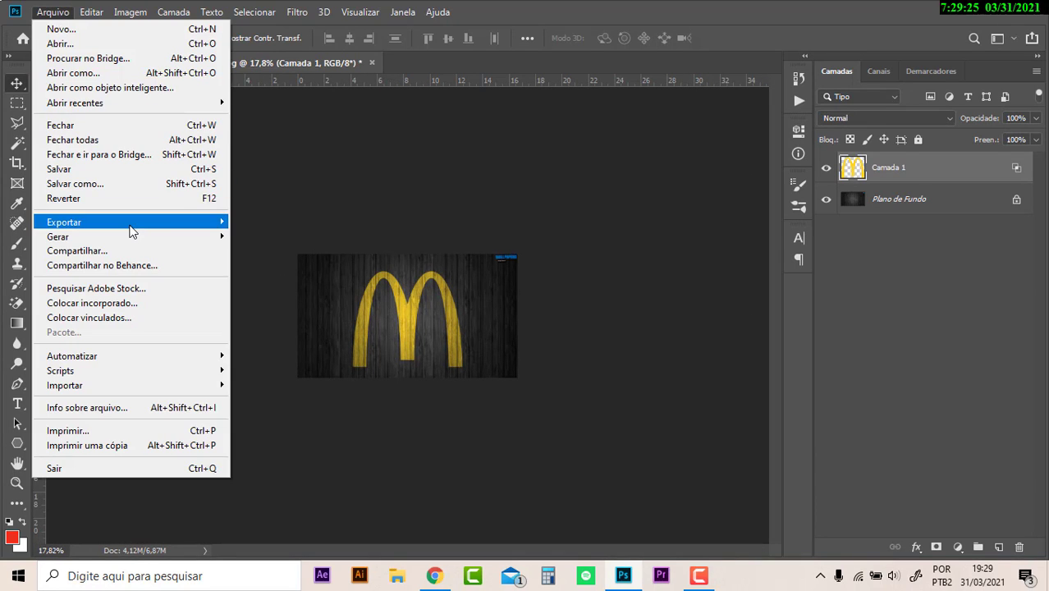
{"action": "left_click", "coordinate": [321, 281]}
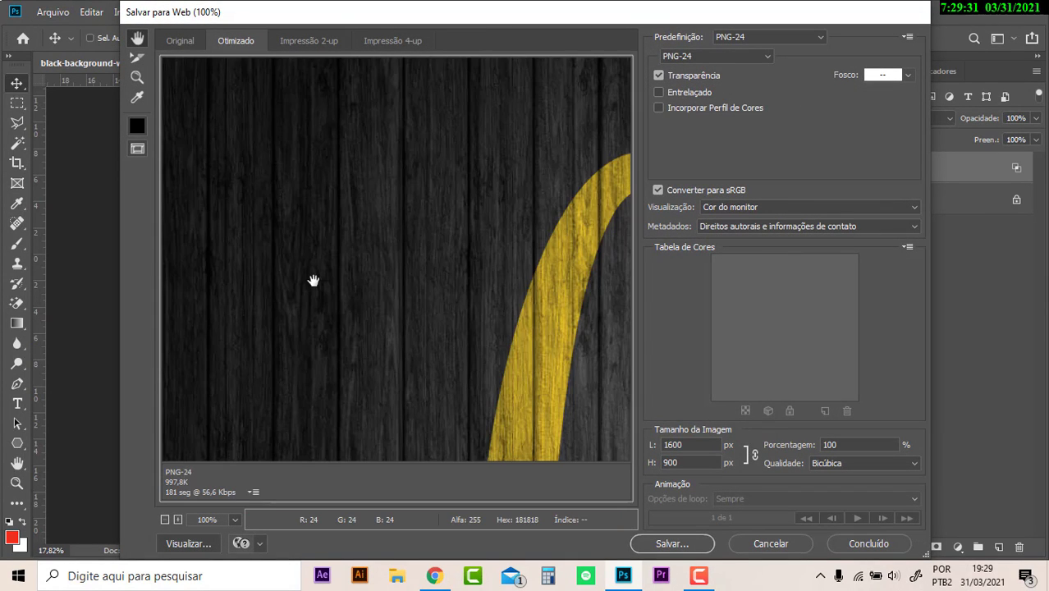
{"action": "mouse_move", "coordinate": [553, 263]}
{"action": "left_mouse_down"}
{"action": "mouse_move", "coordinate": [442, 233]}
{"action": "mouse_move", "coordinate": [445, 162]}
{"action": "left_mouse_up"}
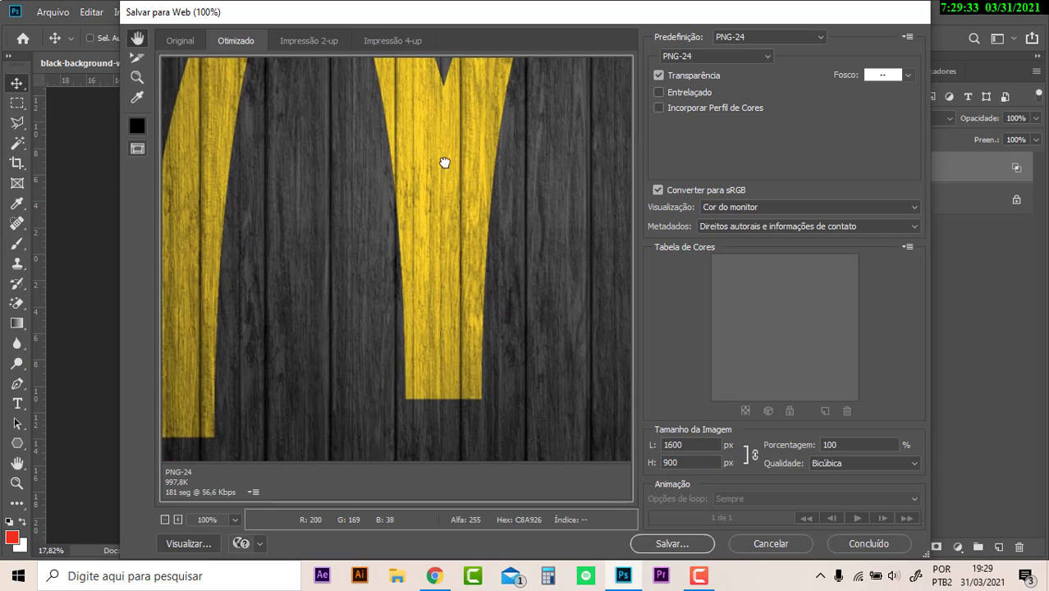
{"action": "left_click_drag", "start_coordinate": [447, 266], "coordinate": [461, 228]}
{"action": "left_click_drag", "start_coordinate": [509, 289], "coordinate": [470, 290]}
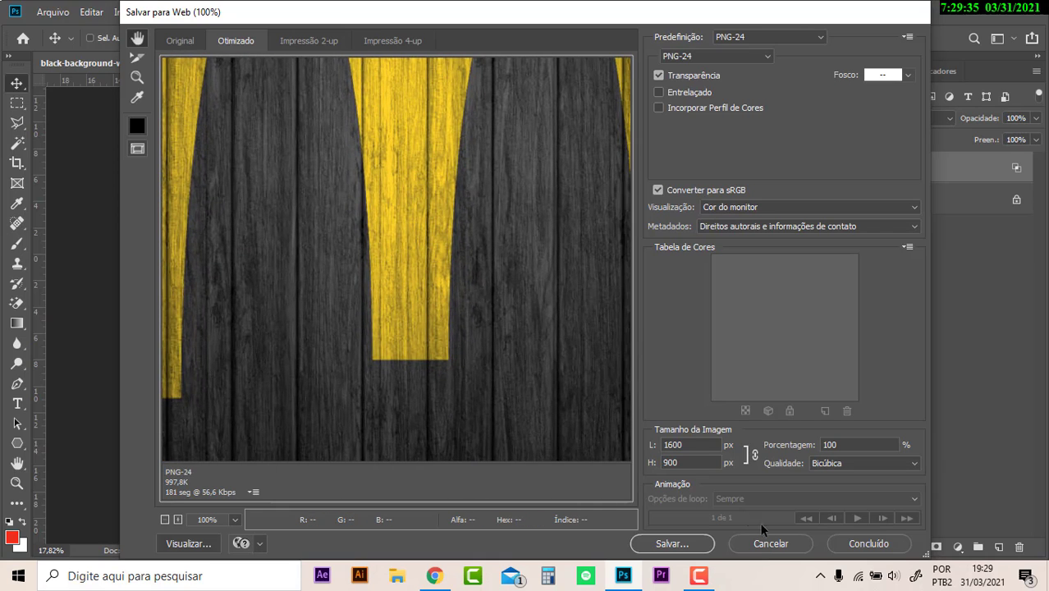
{"action": "left_click", "coordinate": [776, 544]}
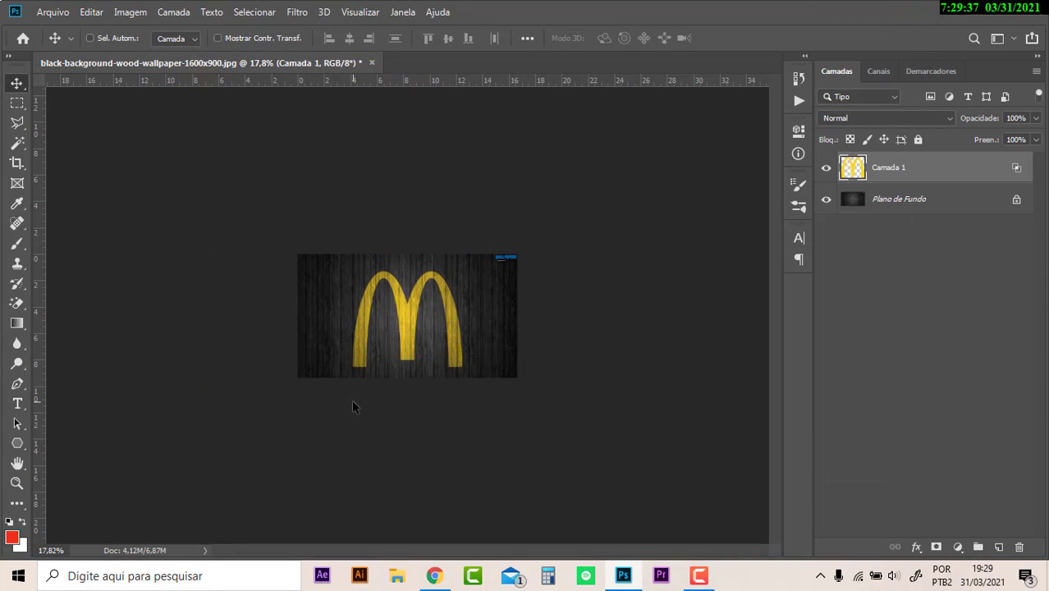
- Fit the image on screen and lower Camada 1's Fill to 73%
{"action": "key", "text": "ctrl+0"}
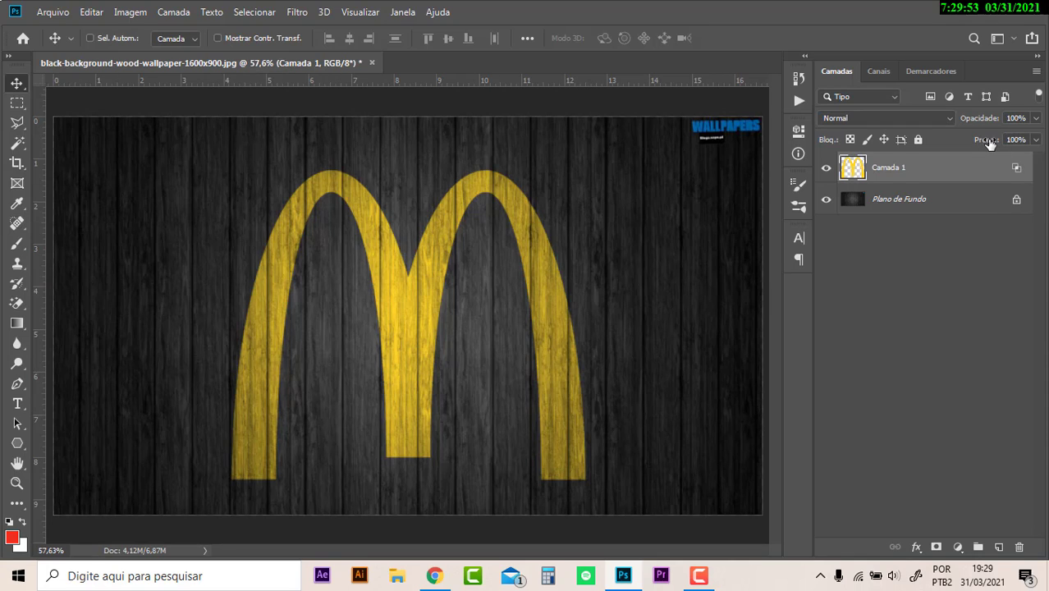
{"action": "left_click_drag", "start_coordinate": [989, 143], "coordinate": [980, 152]}
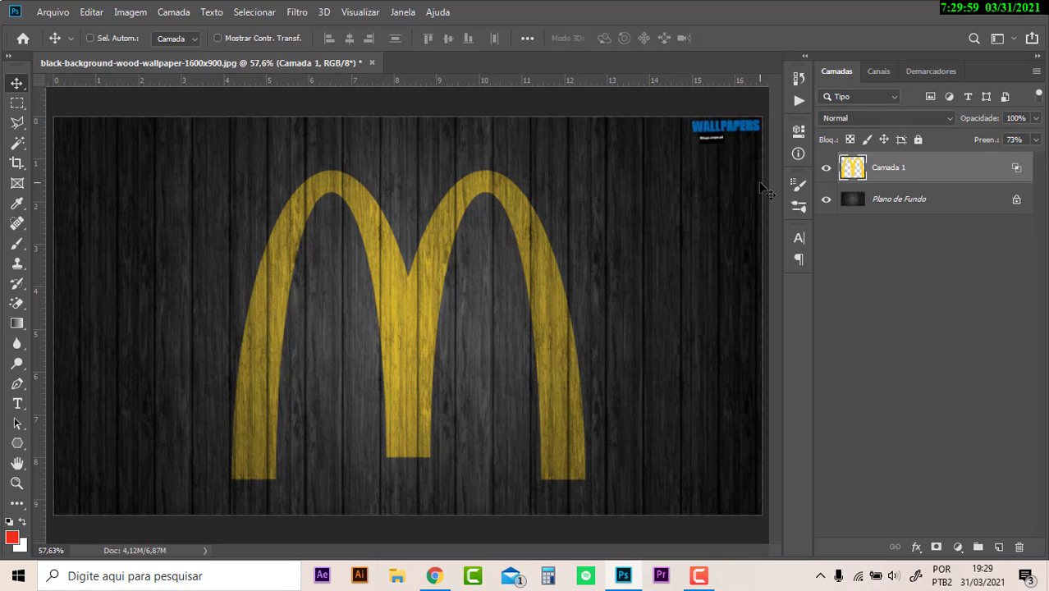
{"action": "key", "text": "ctrl"}
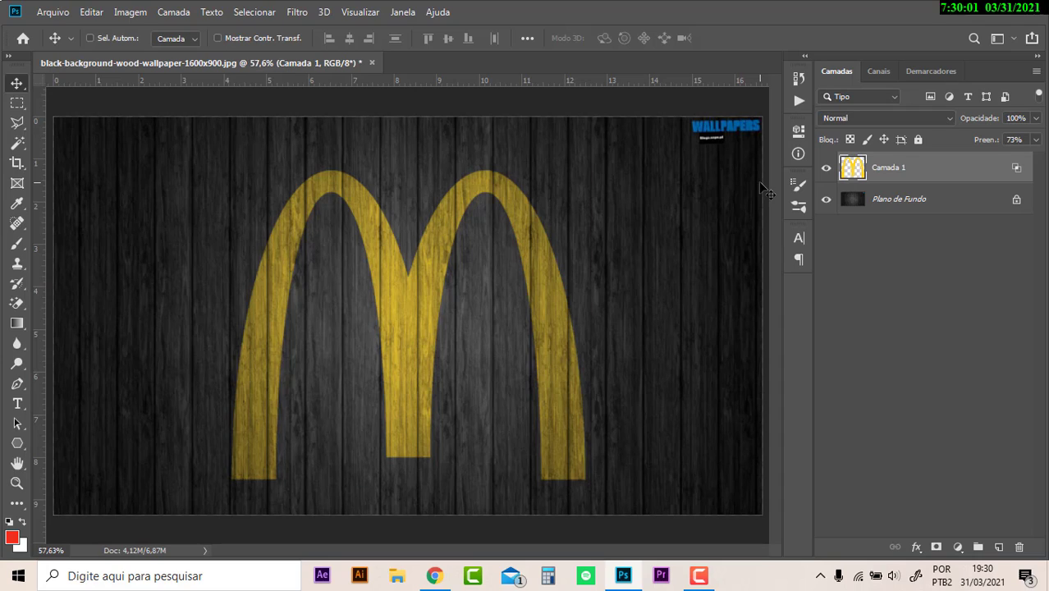